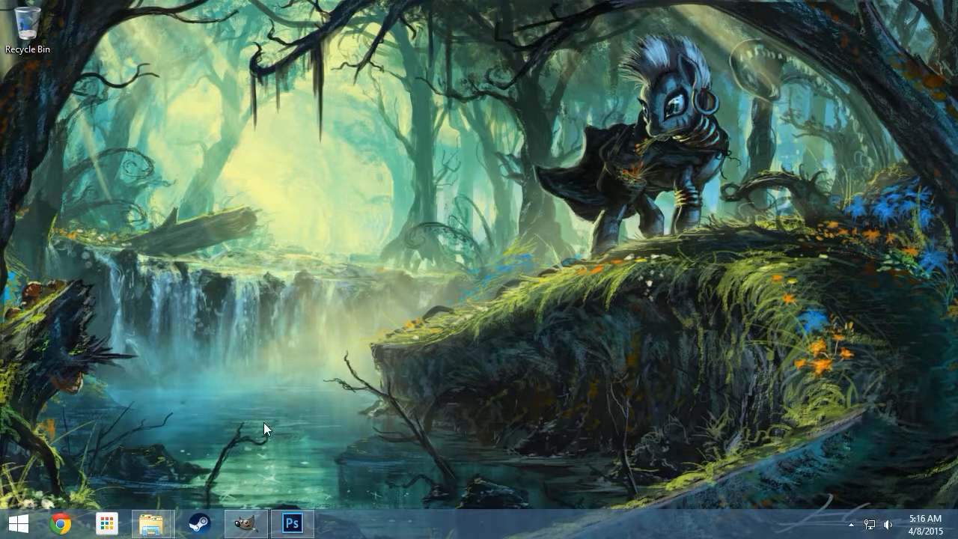
# Step: Load c_shogun_kunai.tga from the 3.4 GIMP folder into GIMP as a new image
pyautogui.moveTo(154, 522)
pyautogui.click(105, 445)
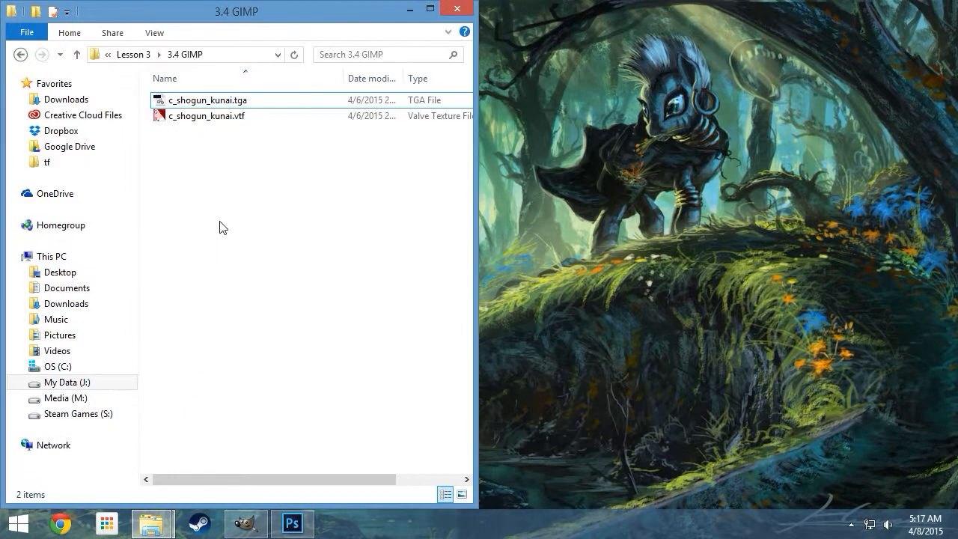
pyautogui.click(223, 103)
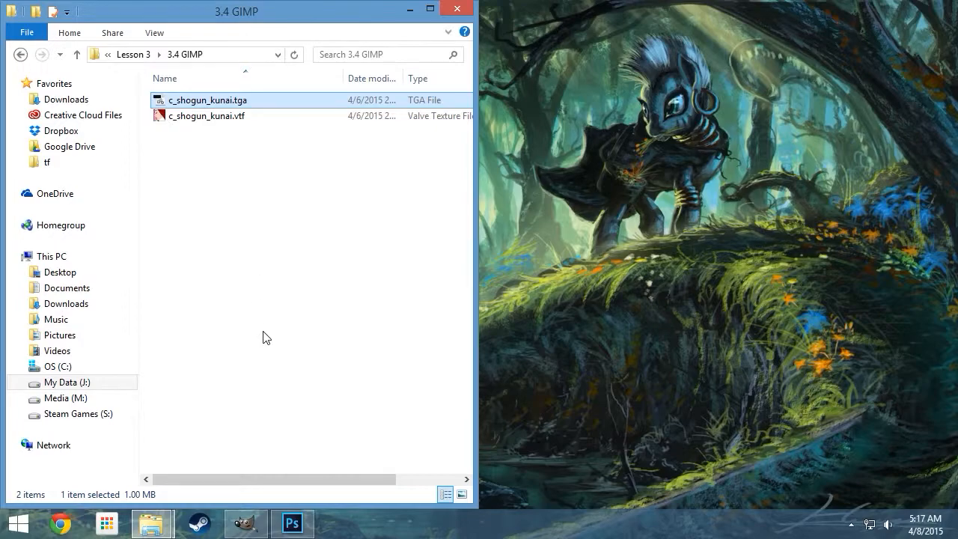
pyautogui.click(246, 522)
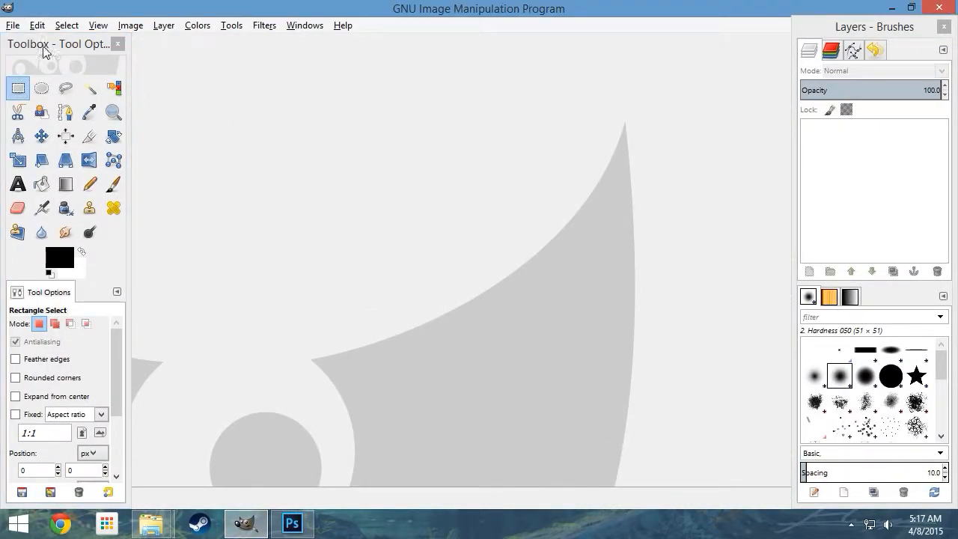
pyautogui.click(13, 25)
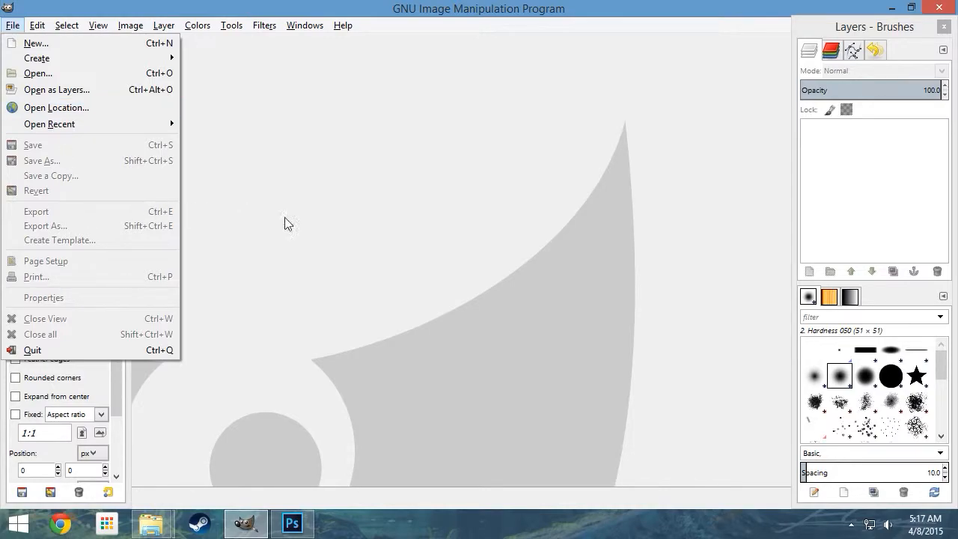
pyautogui.click(434, 241)
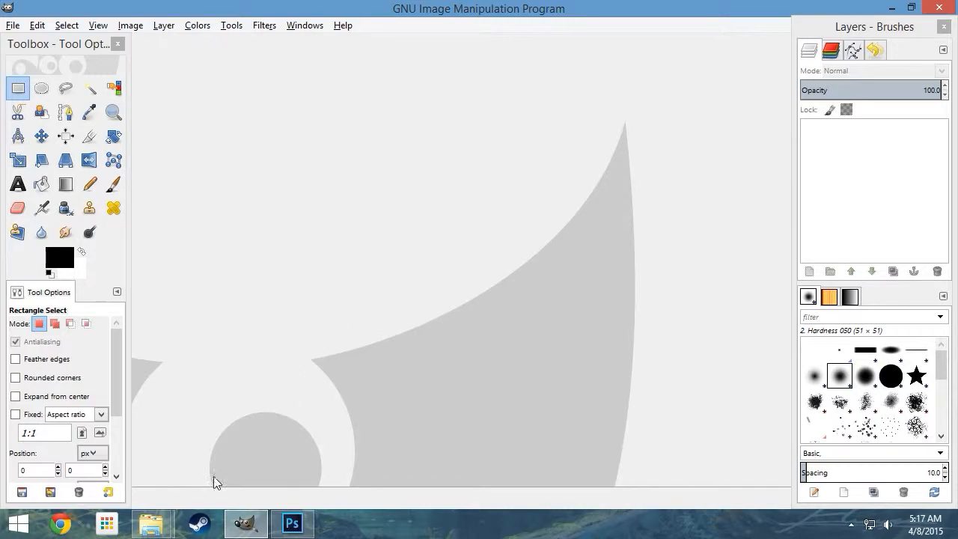
pyautogui.moveTo(151, 523)
pyautogui.click(124, 459)
pyautogui.moveTo(207, 103); pyautogui.dragTo(542, 194)
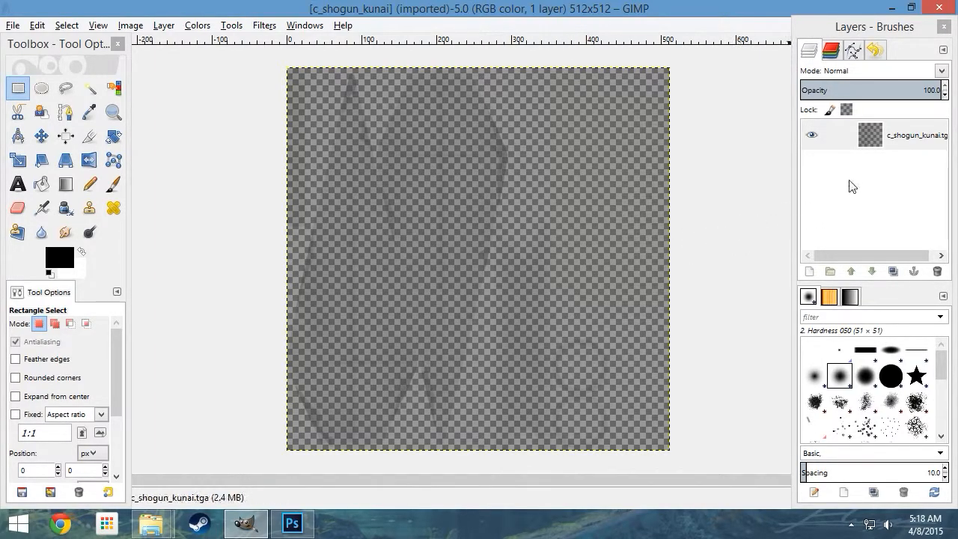
# Step: Add a layer mask to the texture layer with "Transfer layer's alpha channel", and disable the mask
pyautogui.rightClick(877, 146)
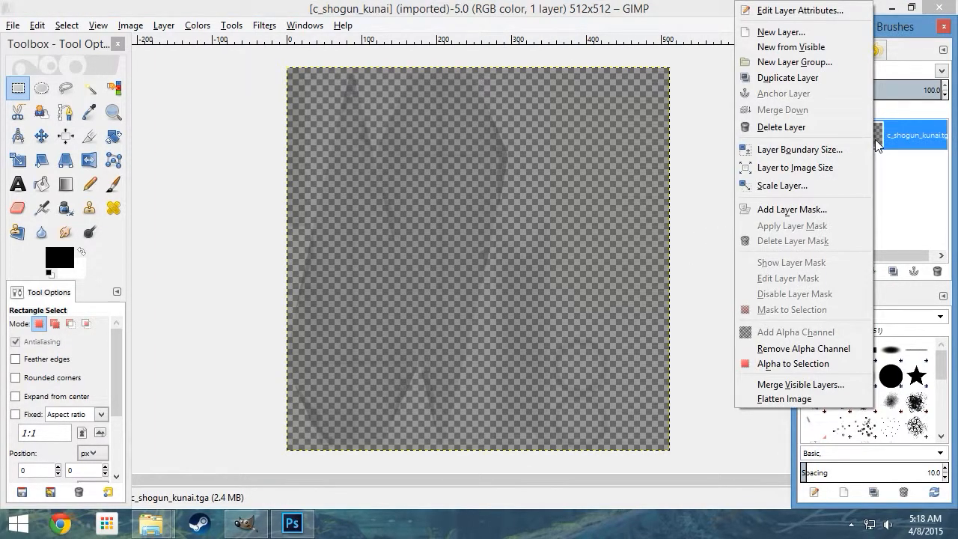
pyautogui.click(808, 212)
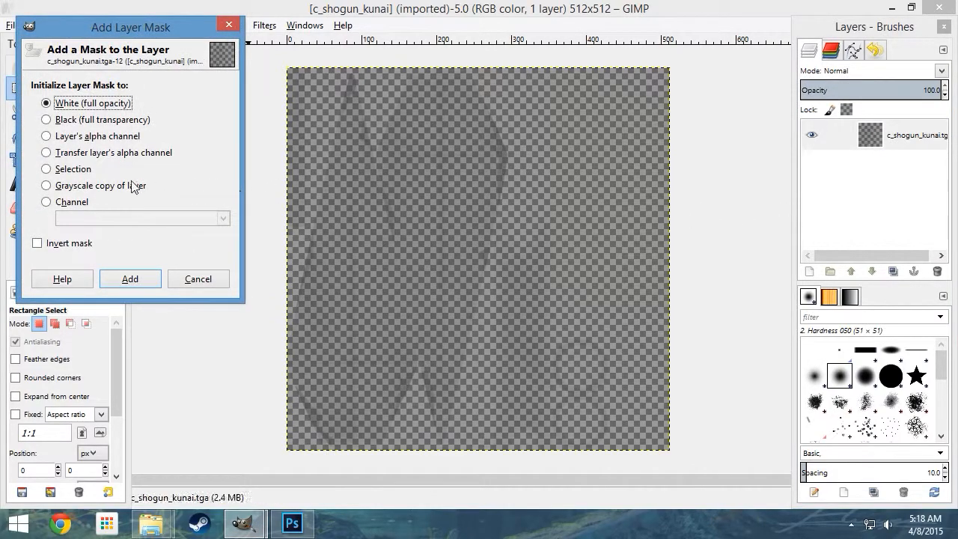
pyautogui.click(45, 154)
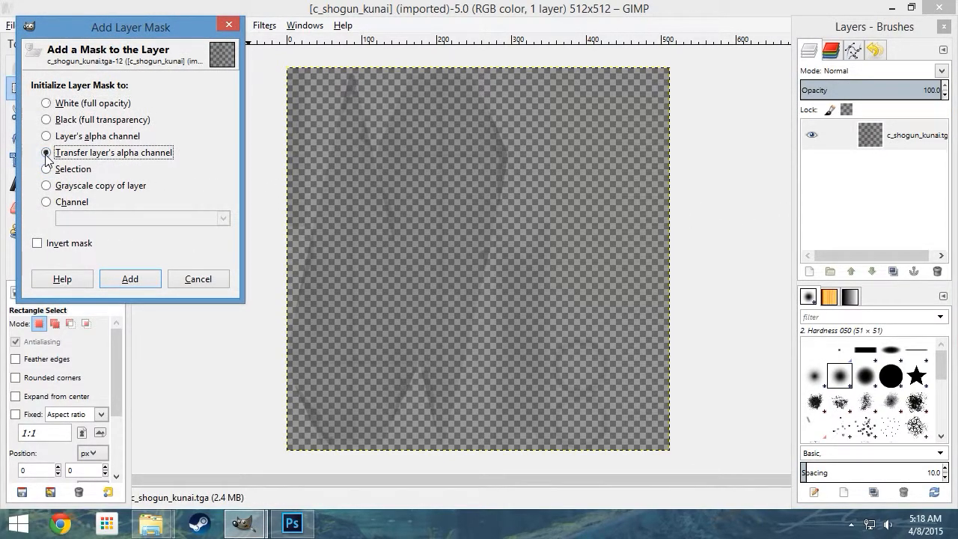
pyautogui.click(130, 277)
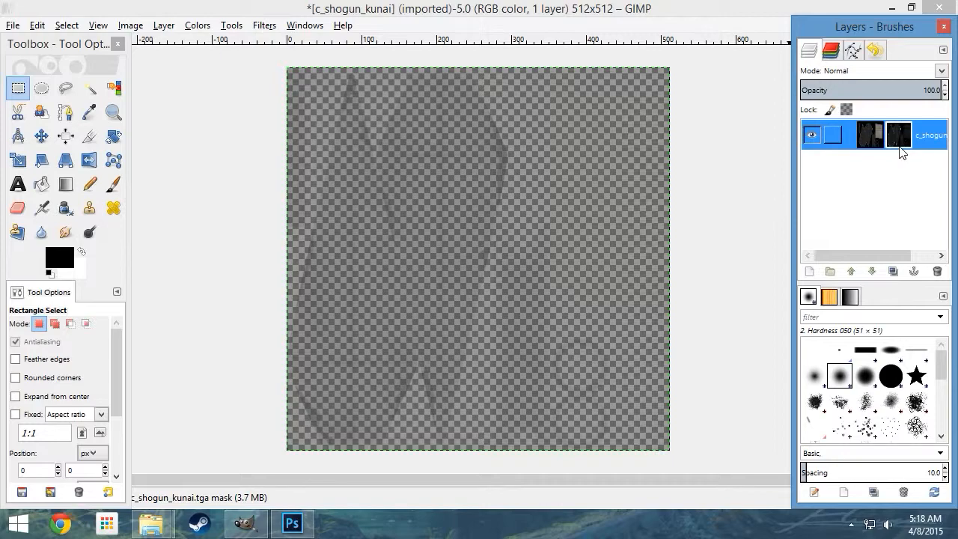
pyautogui.rightClick(874, 146)
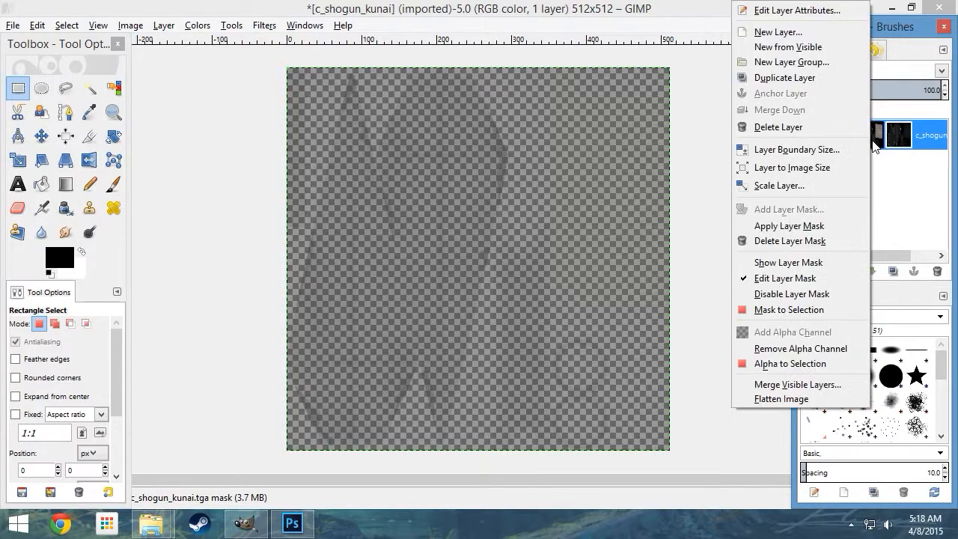
pyautogui.click(799, 295)
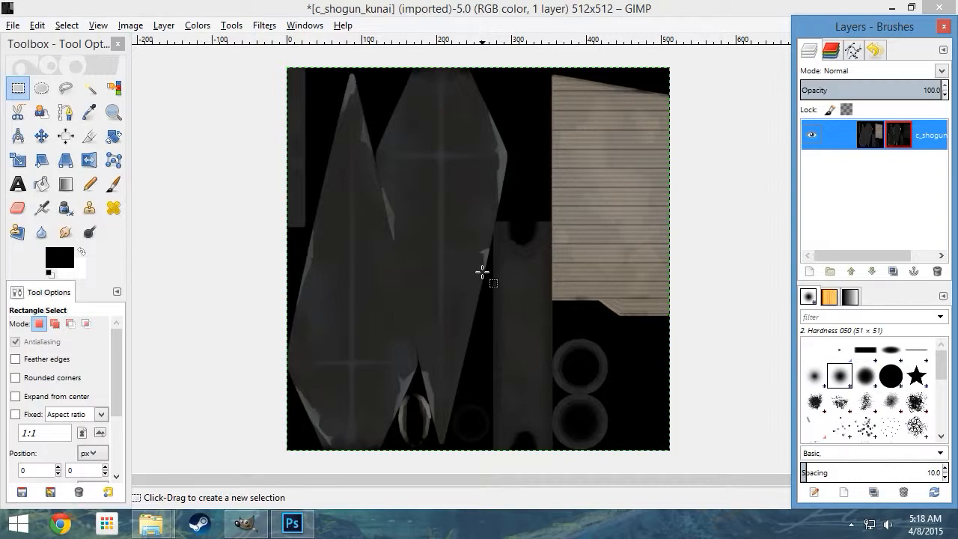
# Step: Select the texture layer's whole image, excluding the beige striped wrap and the small grey ring between the blade shapes
pyautogui.click(872, 142)
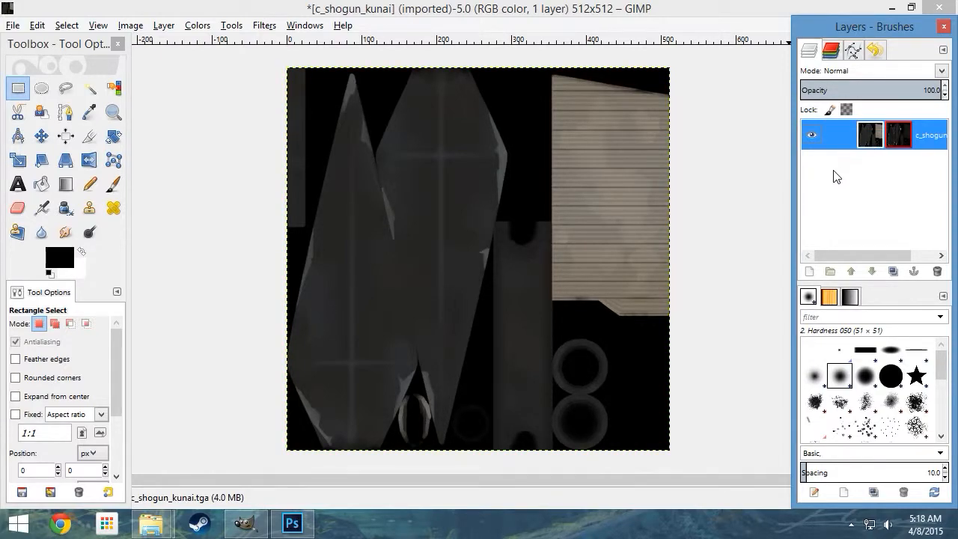
pyautogui.hotkey('ctrl', 'a')
pyautogui.moveTo(679, 78); pyautogui.dragTo(552, 318)
pyautogui.scroll(3, 568, 202)
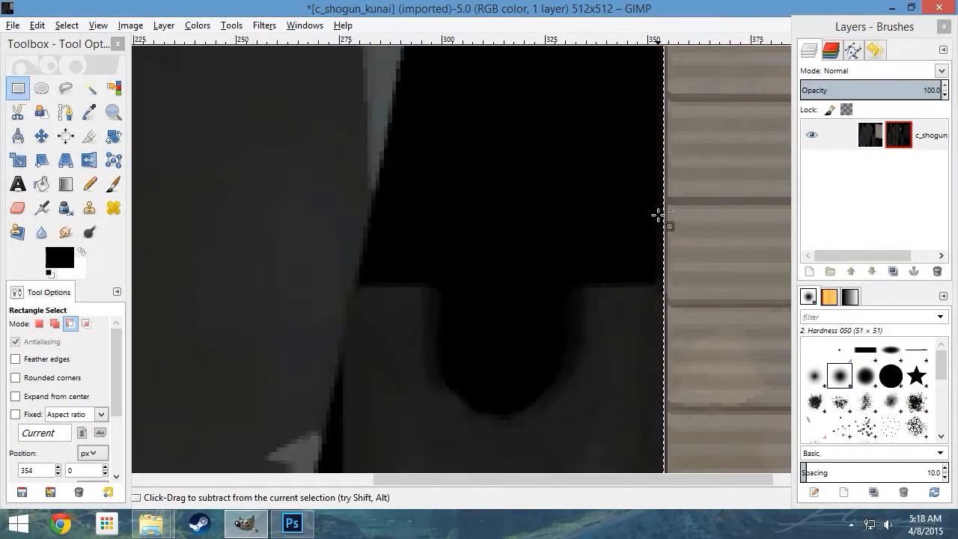
pyautogui.scroll(2, 306, 381)
pyautogui.scroll(1, 441, 366)
pyautogui.press('f')
pyautogui.moveTo(396, 454)
pyautogui.mouseDown()
pyautogui.moveTo(415, 262)
pyautogui.moveTo(435, 223)
pyautogui.moveTo(507, 209)
pyautogui.moveTo(539, 292)
pyautogui.moveTo(543, 459)
pyautogui.mouseUp()
pyautogui.scroll(-4, 447, 390)
# Step: Colorize the selected blade and handle areas dark purple and clear the selection
pyautogui.rightClick(454, 249)
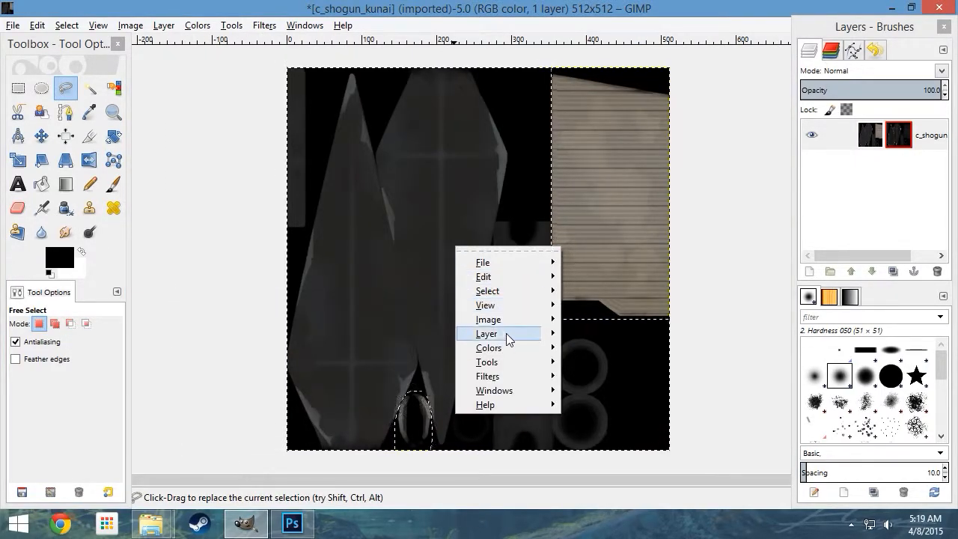
pyautogui.moveTo(505, 344)
pyautogui.click(607, 227)
pyautogui.moveTo(522, 269); pyautogui.dragTo(570, 276)
pyautogui.click(548, 355)
pyautogui.press('Tab')
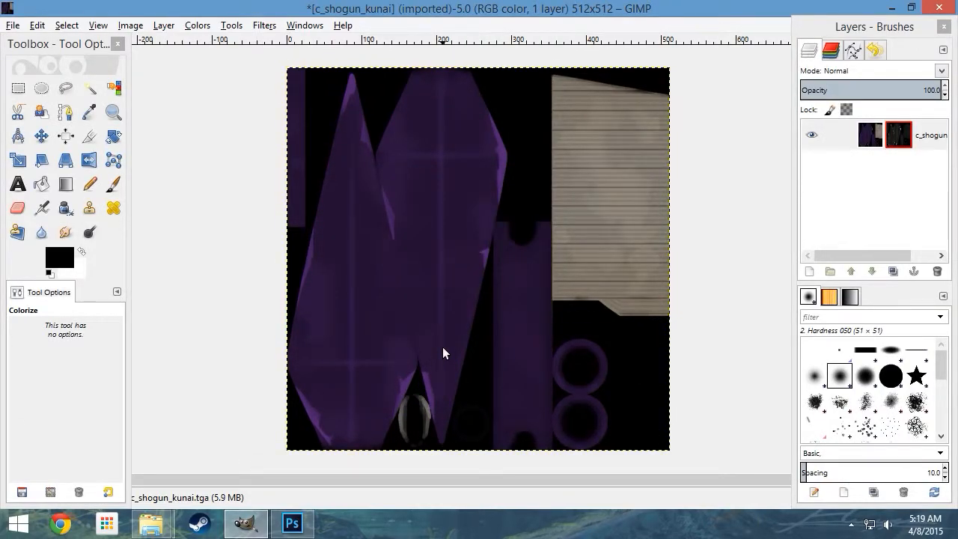
# Step: Add Rarity Cutie Mark.png from the Cutie Mark Reference folder to the image as a new layer
pyautogui.moveTo(152, 523)
pyautogui.click(259, 457)
pyautogui.moveTo(202, 124); pyautogui.dragTo(538, 253)
pyautogui.press('-')
pyautogui.press('-')
pyautogui.press('-')
pyautogui.press('-')
pyautogui.press('-')
pyautogui.press('-')
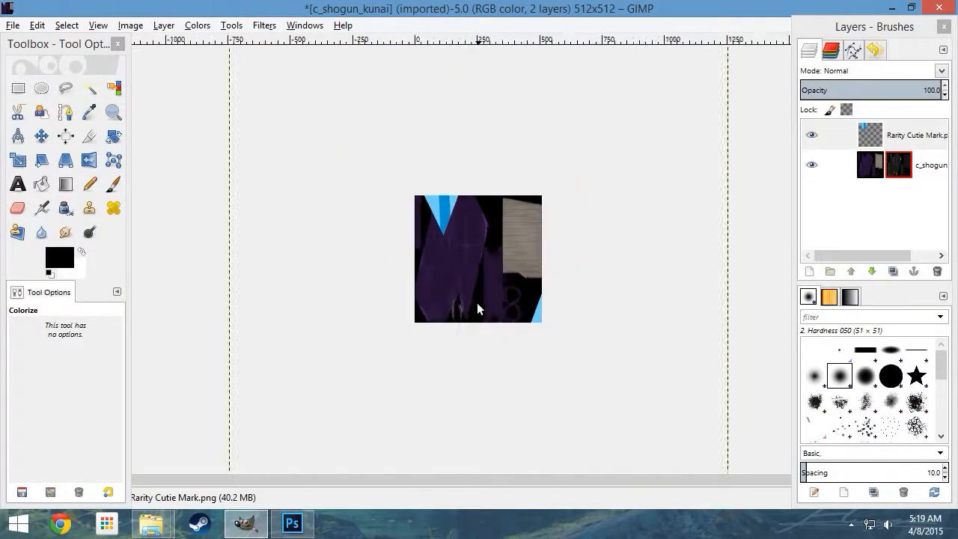
# Step: Scale the Rarity Cutie Mark layer down proportionally to about 65 px wide and place it on the beige wrap
pyautogui.hotkey('shift', 't')
pyautogui.press('Tab')
pyautogui.click(569, 60)
pyautogui.press('Tab')
pyautogui.moveTo(568, 60); pyautogui.dragTo(494, 256)
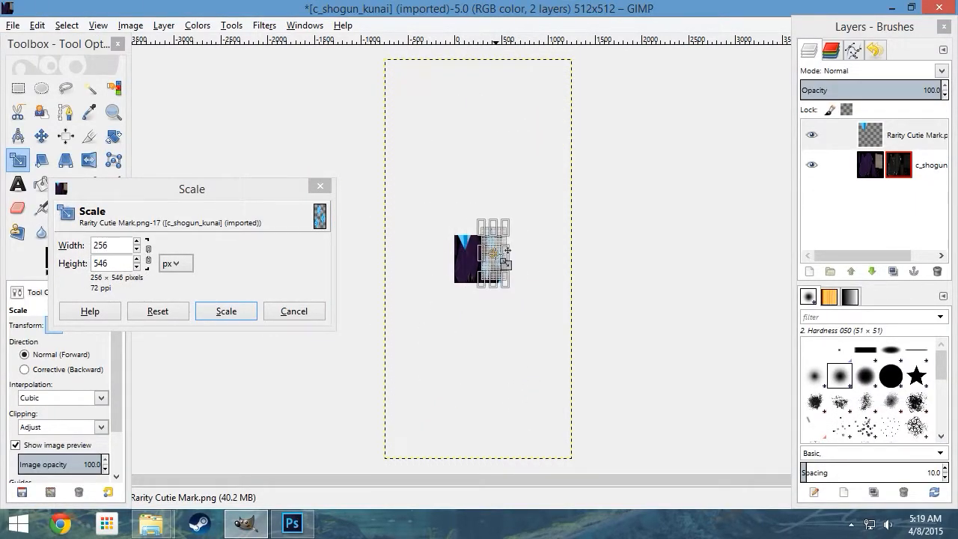
pyautogui.scroll(6, 492, 255)
pyautogui.scroll(-1, 620, 171)
pyautogui.moveTo(620, 95); pyautogui.dragTo(524, 303)
pyautogui.moveTo(526, 345); pyautogui.dragTo(573, 253)
pyautogui.press('Return')
pyautogui.press('1')
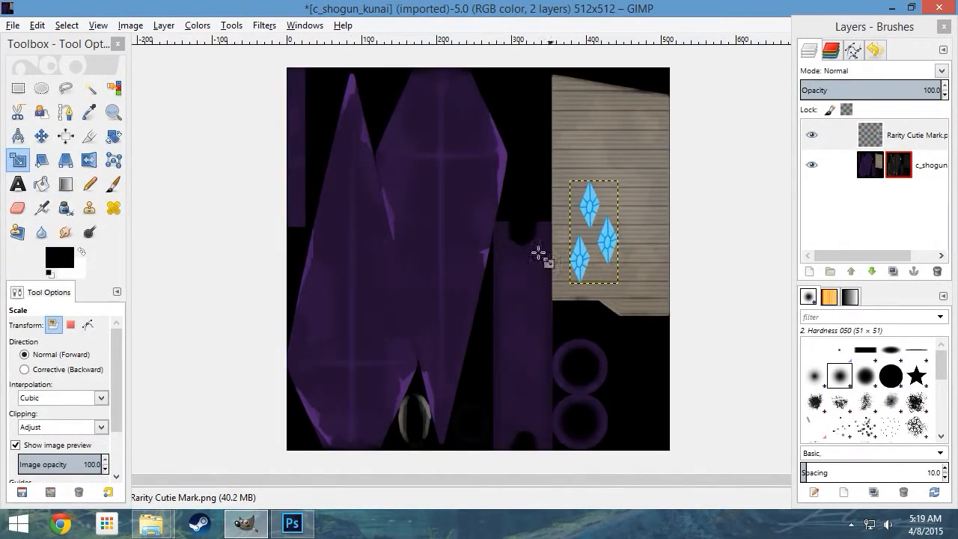
# Step: Rotate the blue diamonds clockwise so they slant, and move them slightly towards the centre of the beige wrap
pyautogui.hotkey('shift', 'r')
pyautogui.moveTo(619, 194); pyautogui.dragTo(643, 202)
pyautogui.click(369, 322)
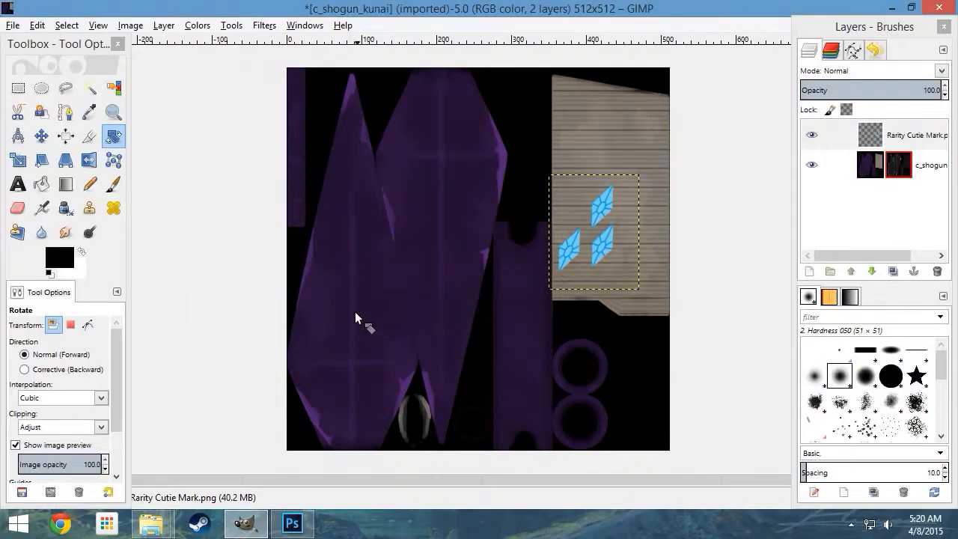
pyautogui.click(41, 135)
pyautogui.moveTo(602, 253); pyautogui.dragTo(618, 262)
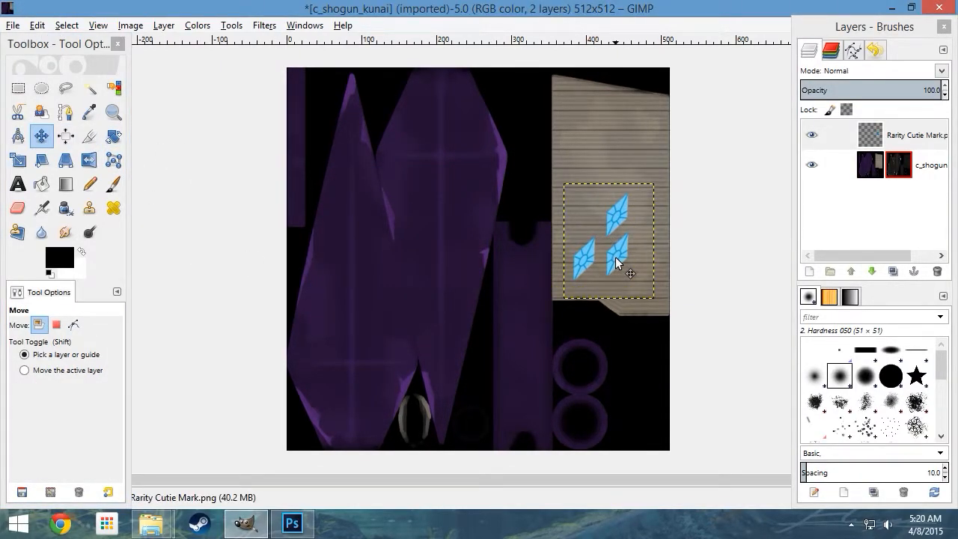
# Step: Save the layered image as c_shogun_kunai.xcf in the 3.4 GIMP folder
pyautogui.click(13, 24)
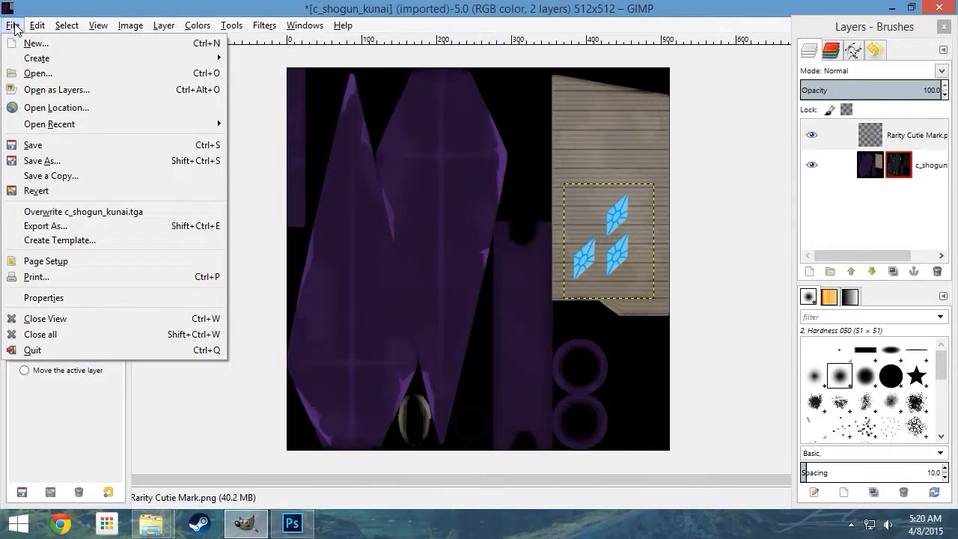
pyautogui.click(34, 158)
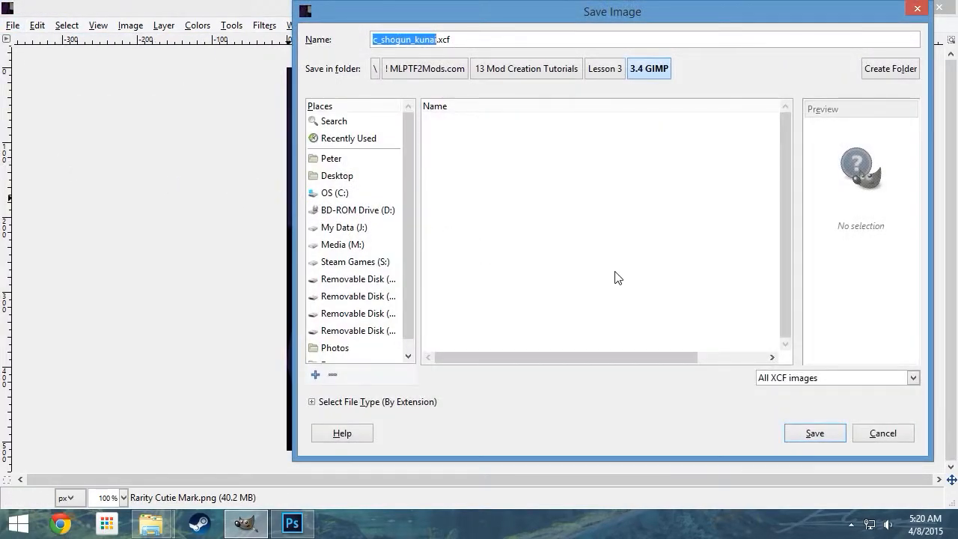
pyautogui.click(803, 434)
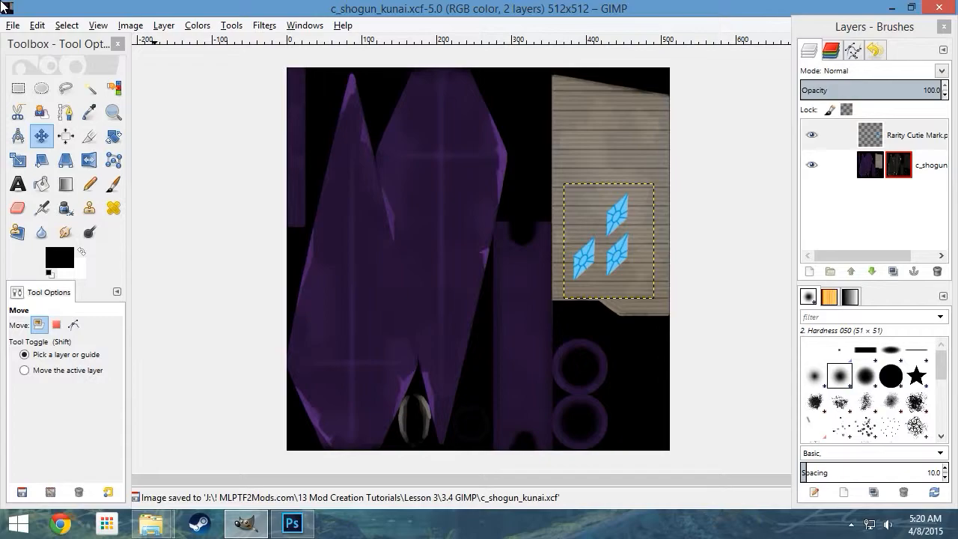
# Step: Re-enable the layer mask on the c_shogun_kunai texture layer
pyautogui.click(18, 88)
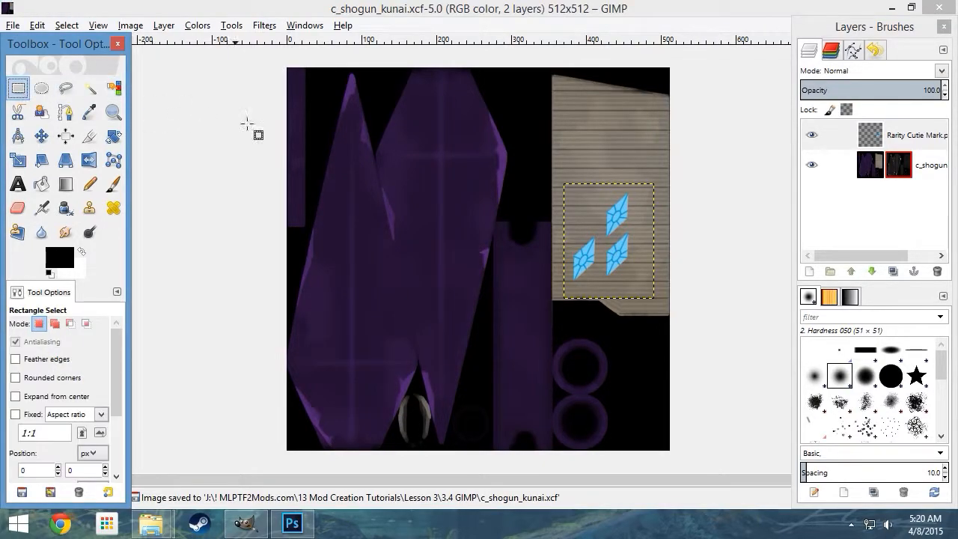
pyautogui.rightClick(871, 171)
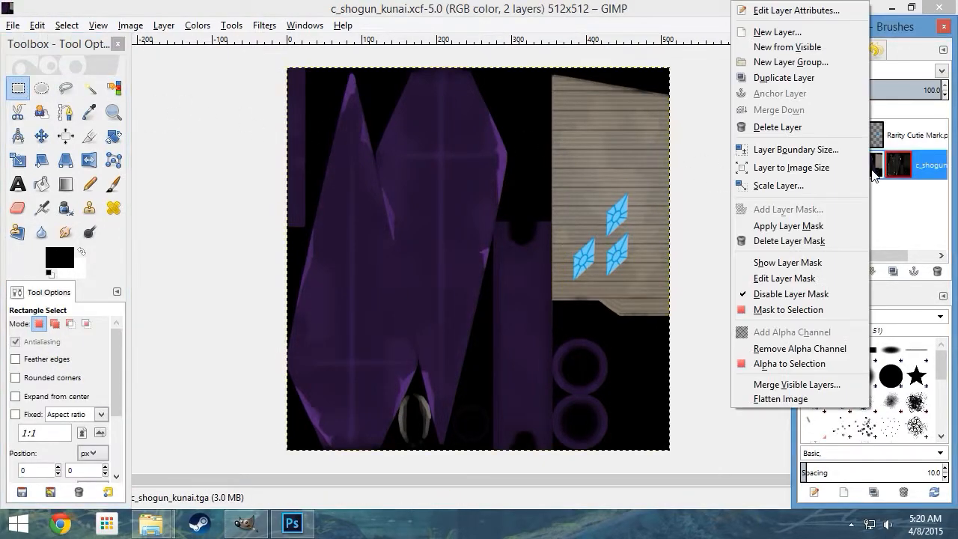
pyautogui.click(792, 293)
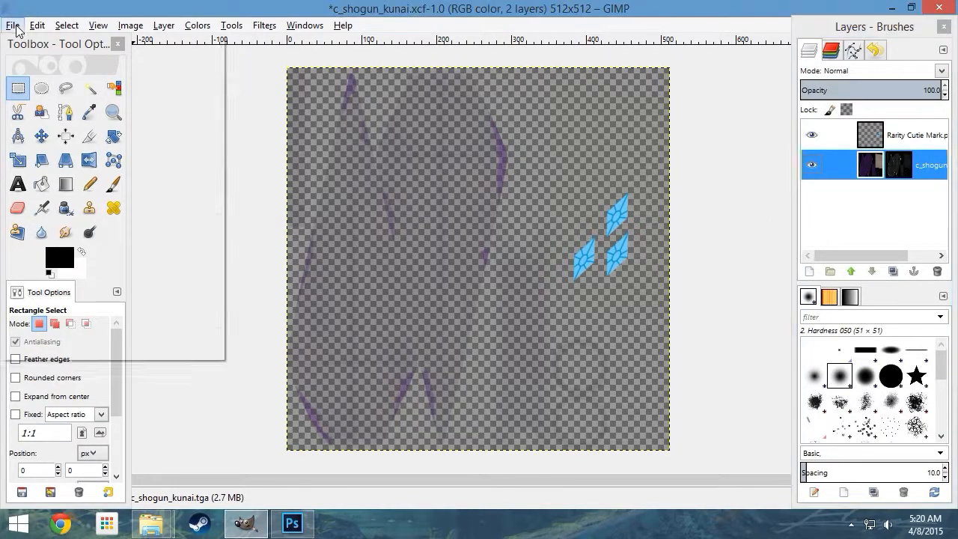
# Step: Export the image as "c_shogun_kunai_two layers.tga" with RLE compression and bottom-left origin
pyautogui.click(12, 25)
pyautogui.click(49, 226)
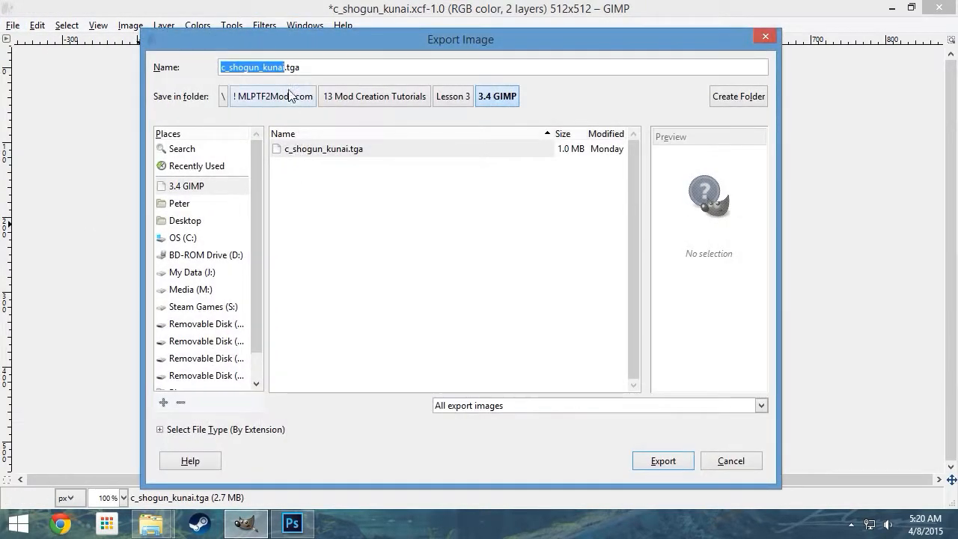
pyautogui.click(284, 69)
pyautogui.write('_two layers')
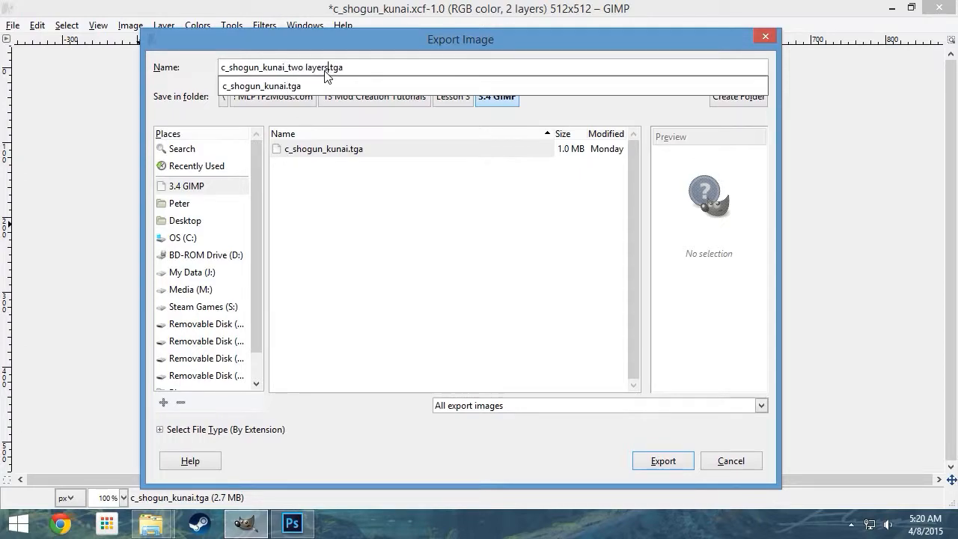
pyautogui.click(661, 460)
pyautogui.click(660, 459)
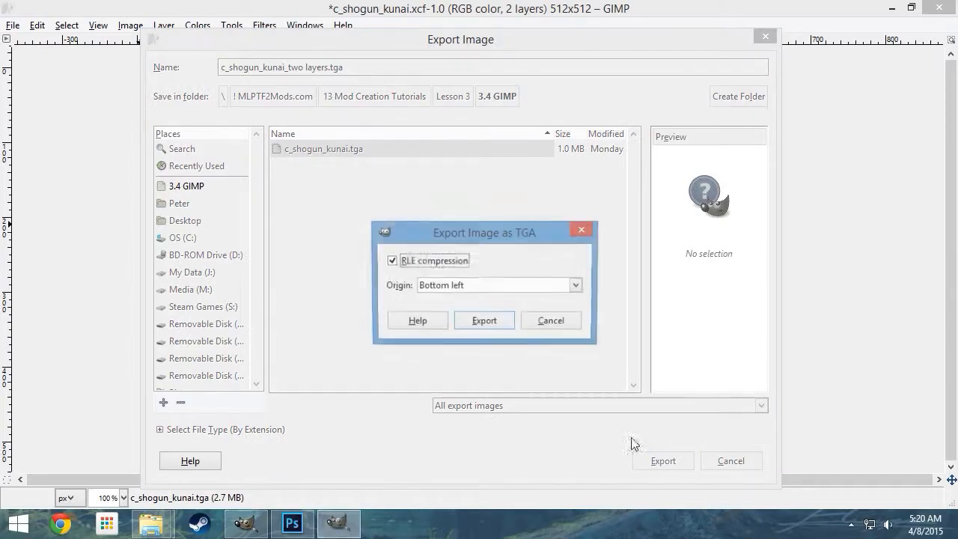
pyautogui.click(484, 321)
# Step: Open the exported "c_shogun_kunai_two layers.tga" from the 3.4 GIMP folder in Photoshop
pyautogui.moveTo(151, 524)
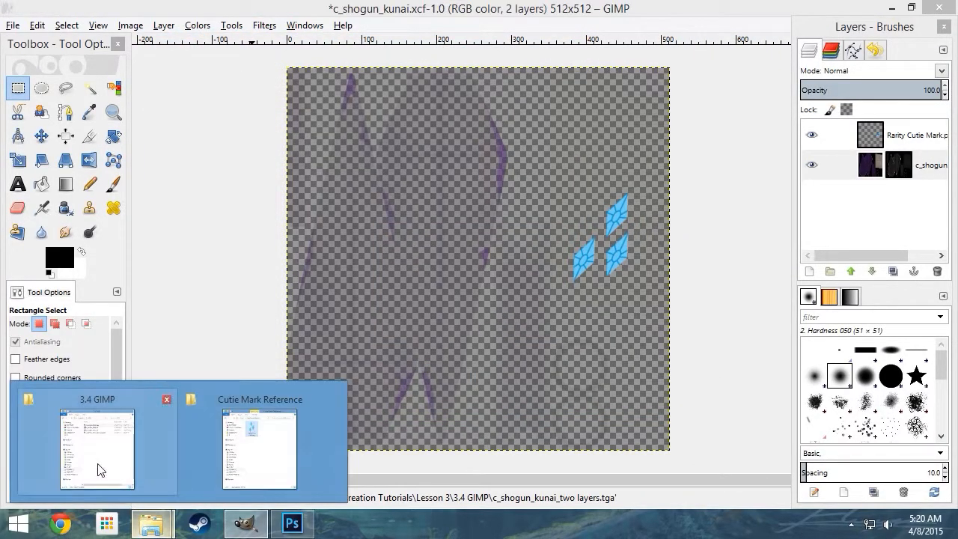
pyautogui.click(101, 470)
pyautogui.doubleClick(221, 148)
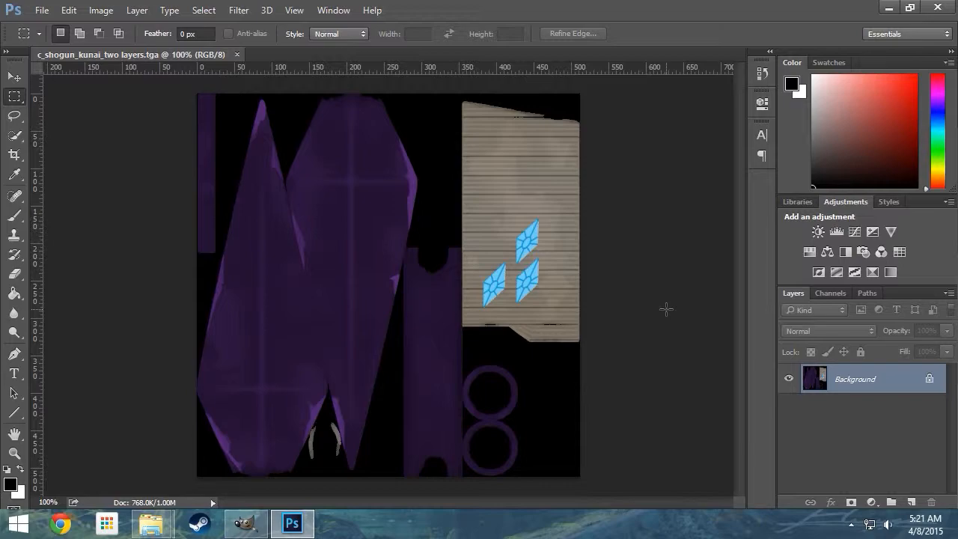
# Step: Examine the exported texture's Alpha 1 channel, and return to the RGB view and the layer list
pyautogui.click(827, 292)
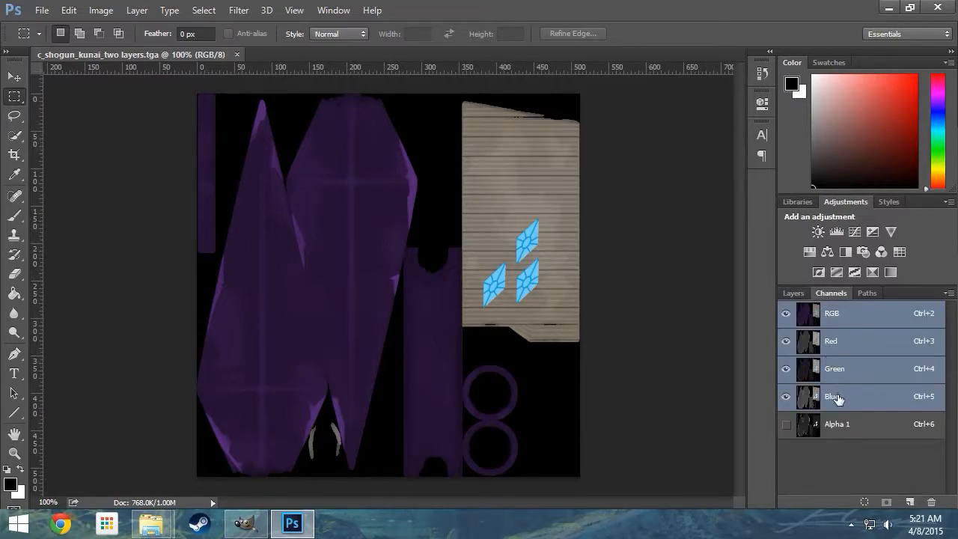
pyautogui.click(840, 425)
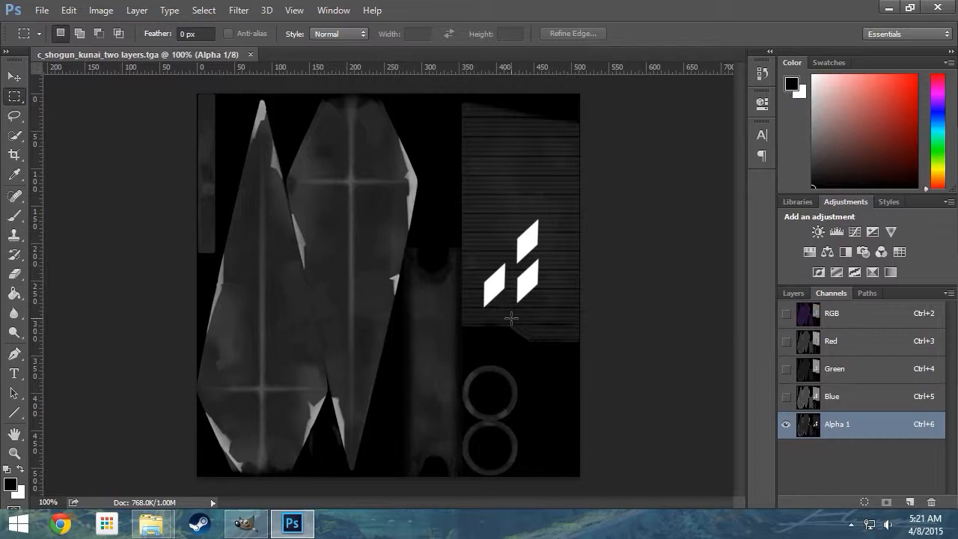
pyautogui.click(835, 320)
pyautogui.click(792, 292)
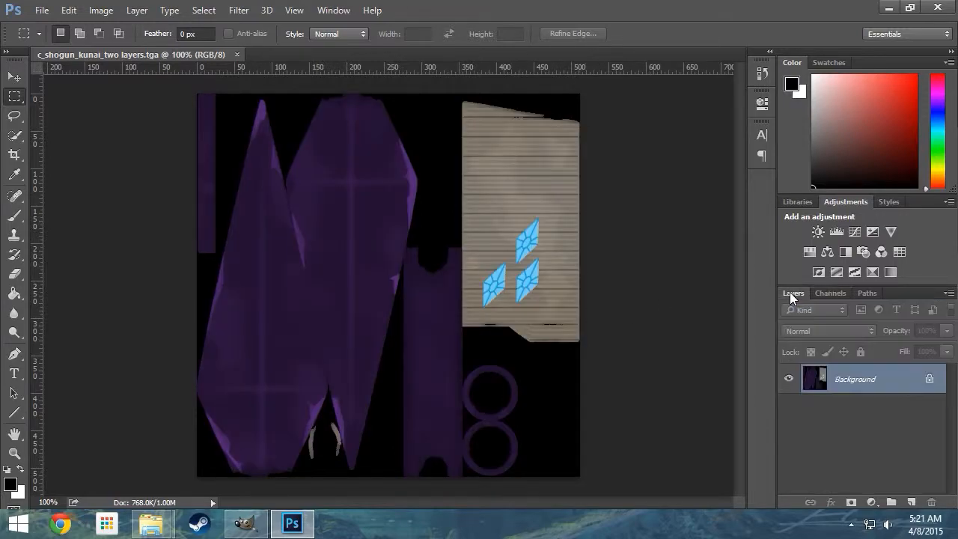
# Step: Switch to GIMP and disable the layer mask on the c_shogun_kunai texture layer
pyautogui.click(250, 527)
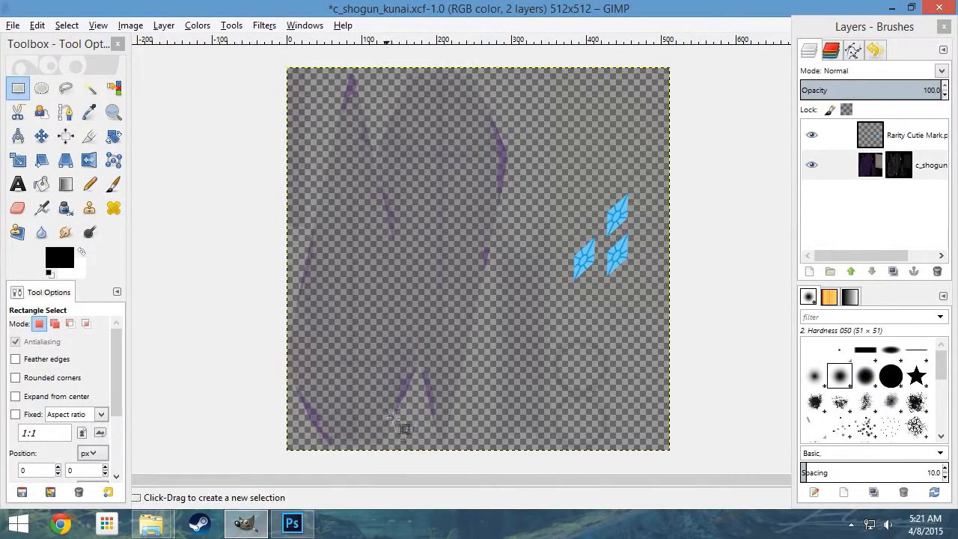
pyautogui.rightClick(873, 168)
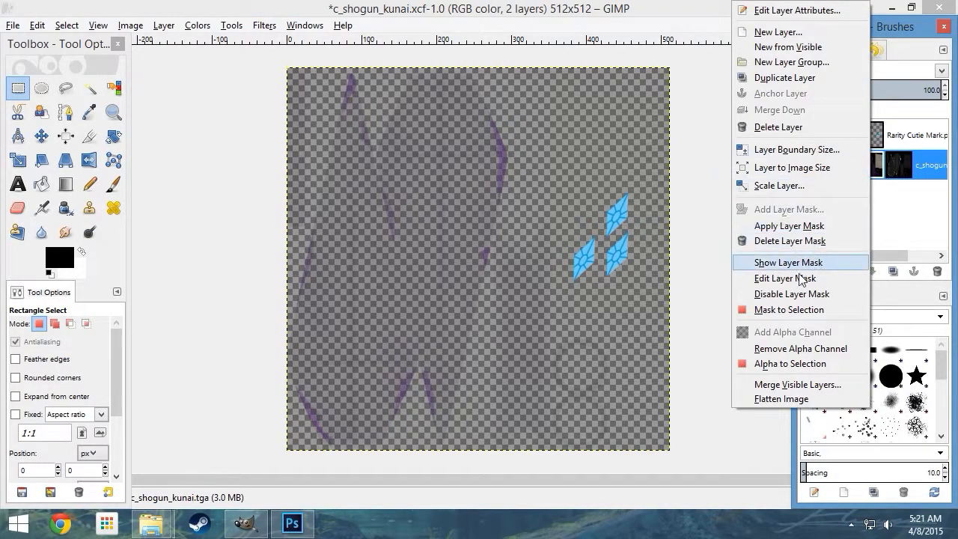
pyautogui.click(790, 295)
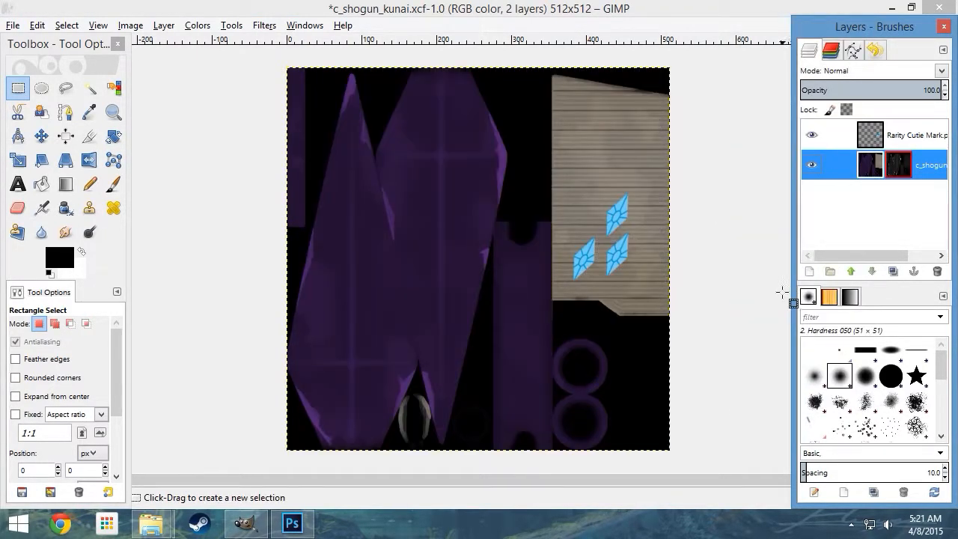
# Step: Try merging the Rarity Cutie Mark layer down onto the texture layer, and undo the merge
pyautogui.rightClick(864, 138)
pyautogui.click(792, 110)
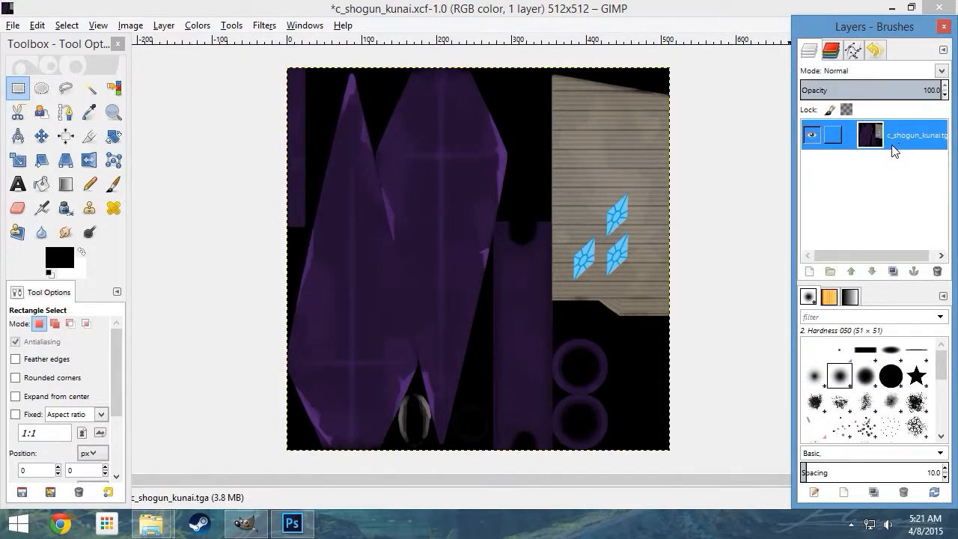
pyautogui.hotkey('ctrl', 'z')
# Step: Try flattening the image into a single layer, and undo the flattening
pyautogui.rightClick(876, 166)
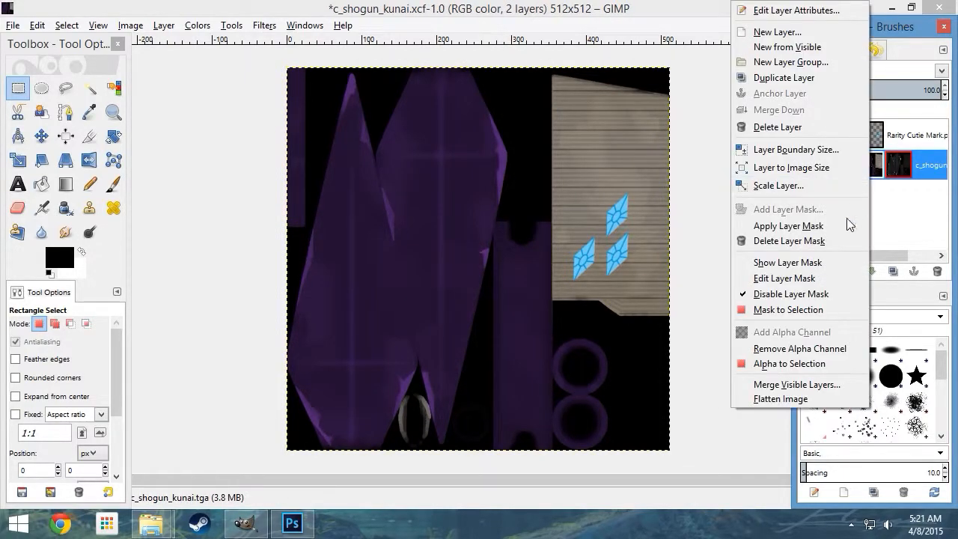
pyautogui.click(782, 398)
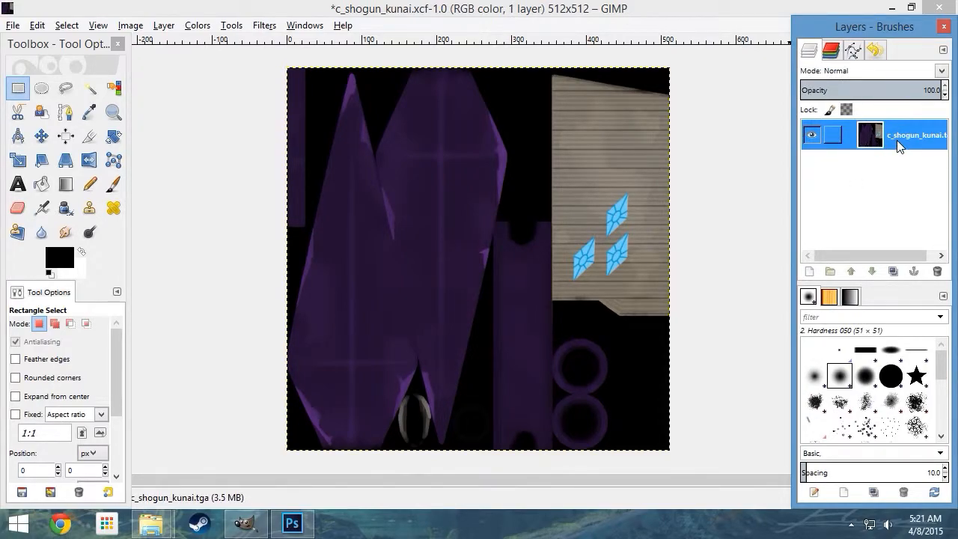
pyautogui.hotkey('ctrl', 'z')
# Step: Select the Rarity Cutie Mark layer and cut its contents to the clipboard
pyautogui.click(869, 138)
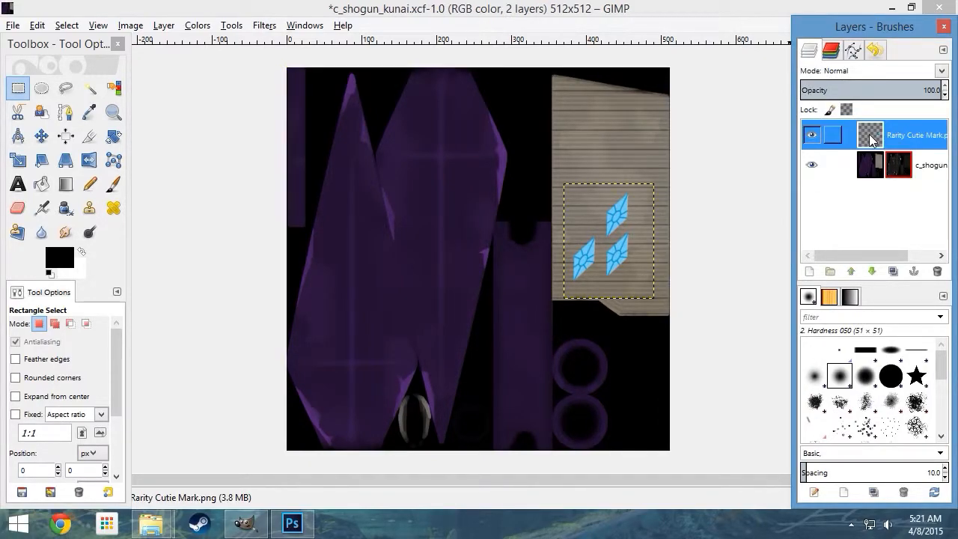
pyautogui.rightClick(582, 261)
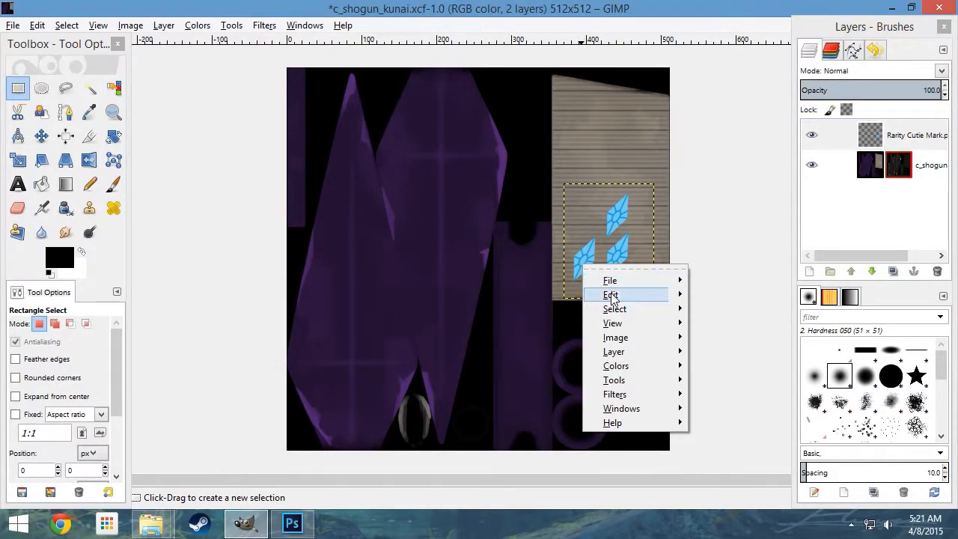
pyautogui.moveTo(632, 294)
pyautogui.click(726, 253)
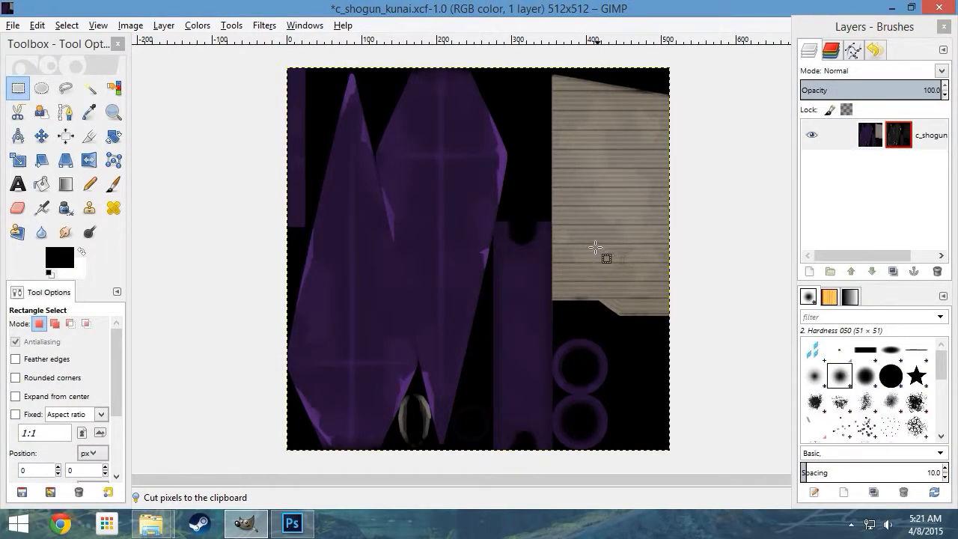
# Step: Paste the cutie mark as a floating selection and move it onto the lower part of the striped beige area
pyautogui.rightClick(478, 260)
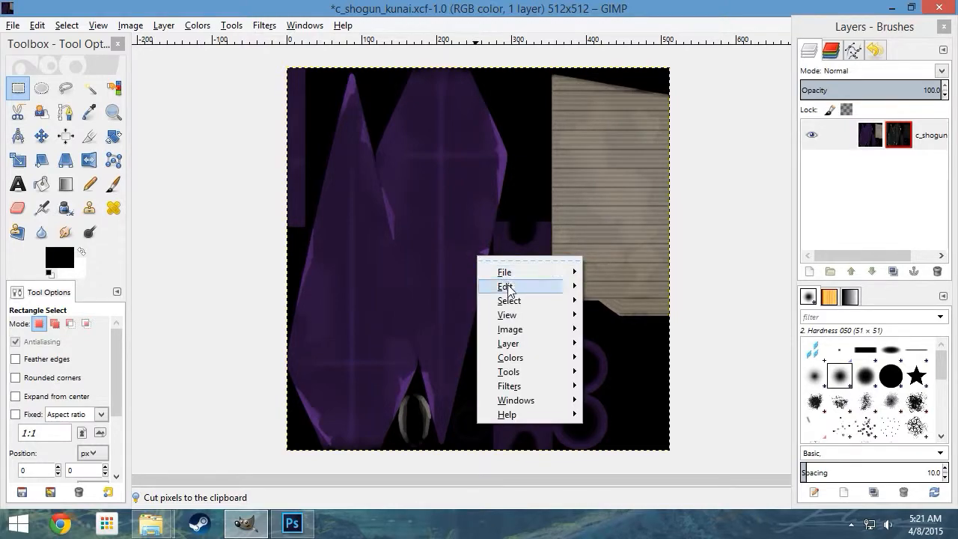
pyautogui.moveTo(514, 286)
pyautogui.click(625, 294)
pyautogui.moveTo(502, 281); pyautogui.dragTo(625, 265)
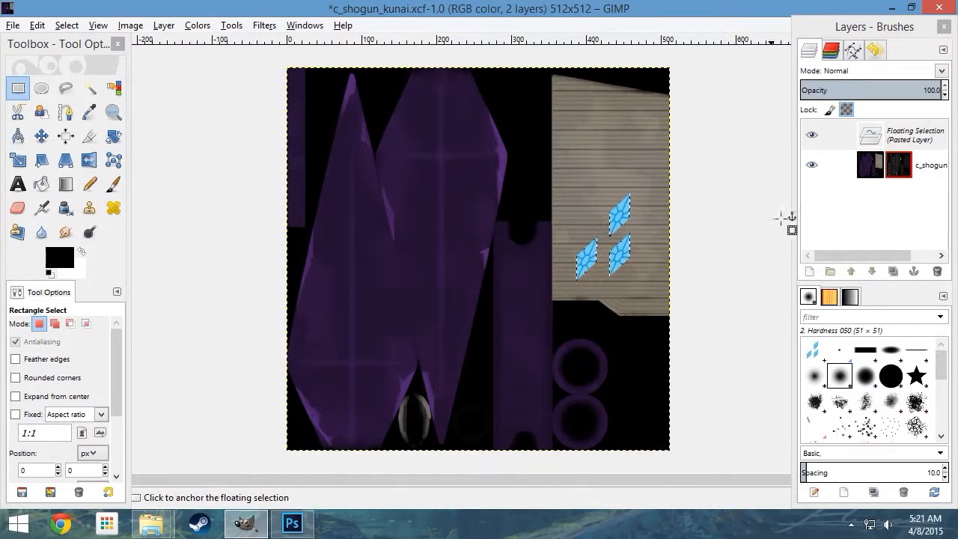
# Step: Anchor the floating cutie mark to the c_shogun_kunai layer and re-enable that layer's mask
pyautogui.rightClick(871, 136)
pyautogui.click(794, 94)
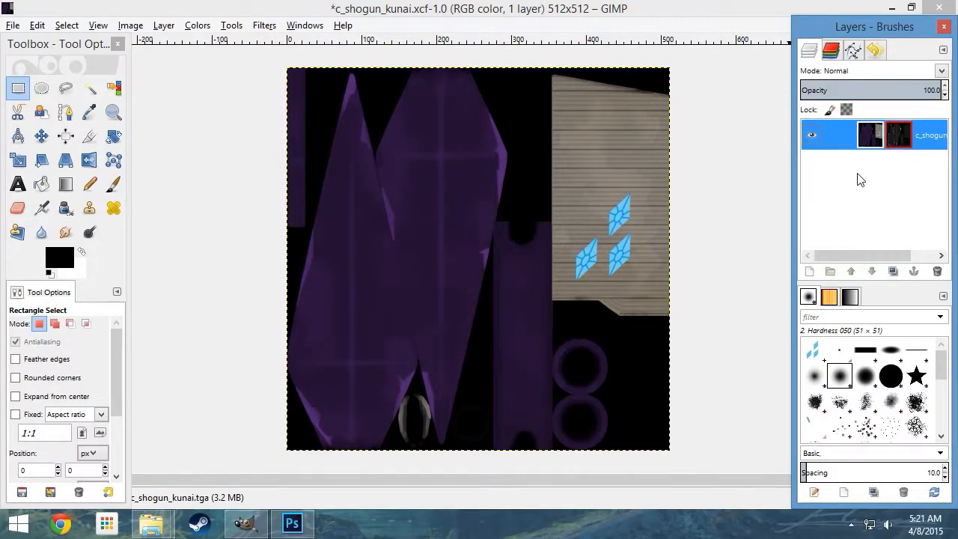
pyautogui.rightClick(866, 150)
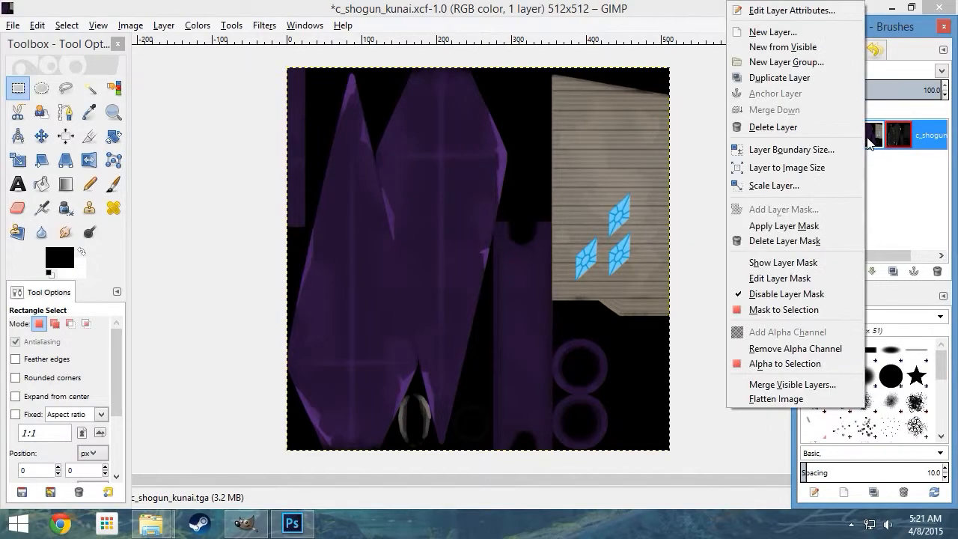
pyautogui.click(784, 294)
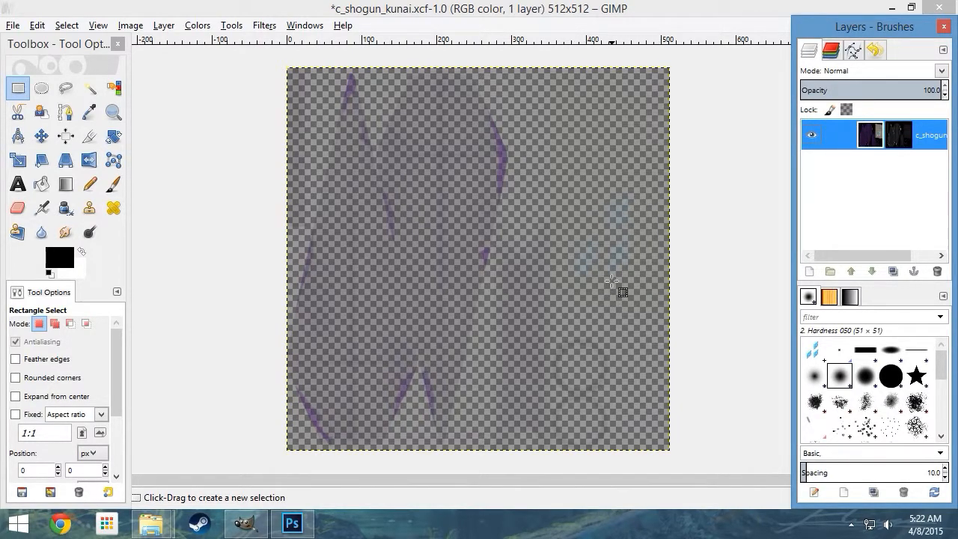
# Step: Start exporting the image and change the export file name to c_shogun_kunai.tga
pyautogui.click(15, 26)
pyautogui.click(45, 226)
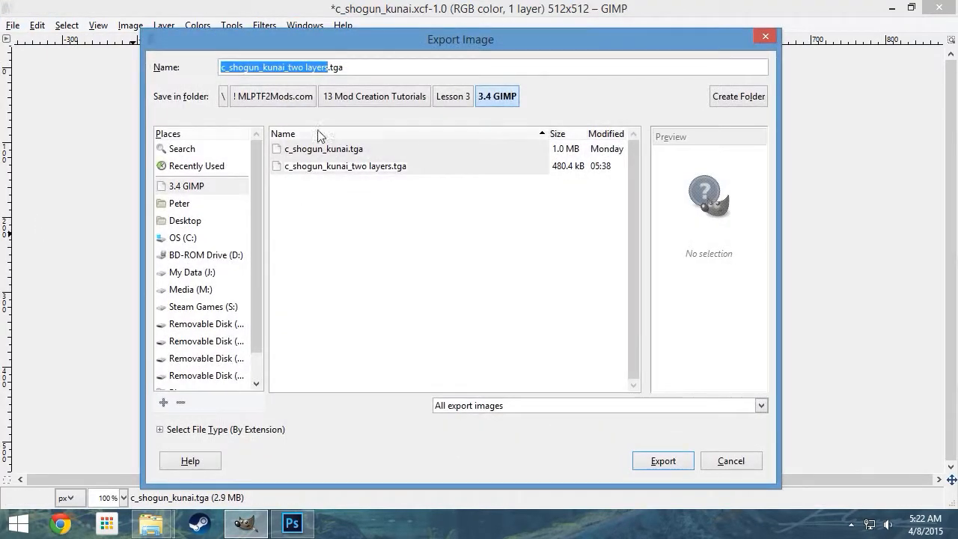
pyautogui.moveTo(355, 66); pyautogui.dragTo(332, 67)
pyautogui.click(327, 69)
pyautogui.press('BackSpace')
pyautogui.press('BackSpace')
pyautogui.press('BackSpace')
pyautogui.press('BackSpace')
pyautogui.press('BackSpace')
pyautogui.press('BackSpace')
pyautogui.press('BackSpace')
pyautogui.press('BackSpace')
pyautogui.press('BackSpace')
pyautogui.press('BackSpace')
pyautogui.press('BackSpace')
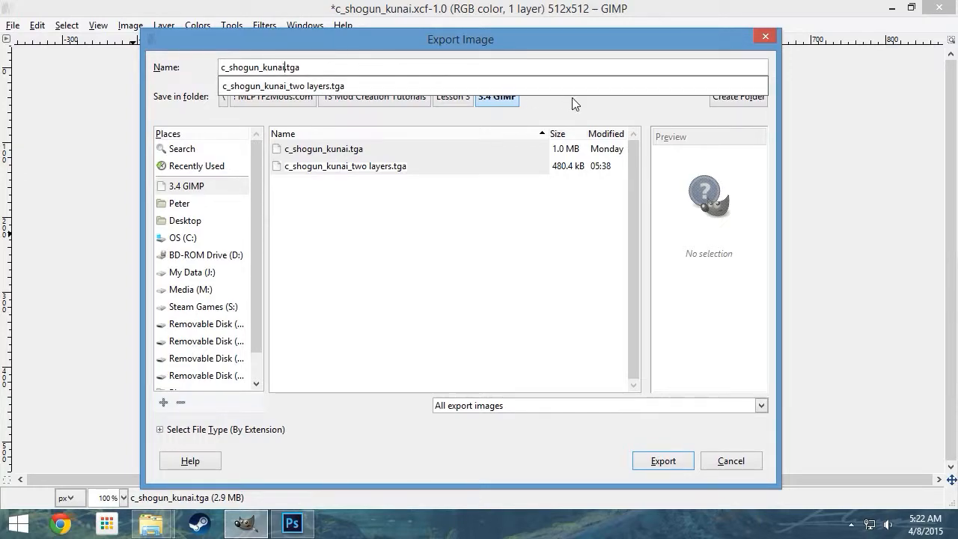
# Step: Create a folder named Finished inside 3.4 GIMP and export the TGA there with RLE compression and bottom-left origin
pyautogui.click(722, 99)
pyautogui.write('Finished')
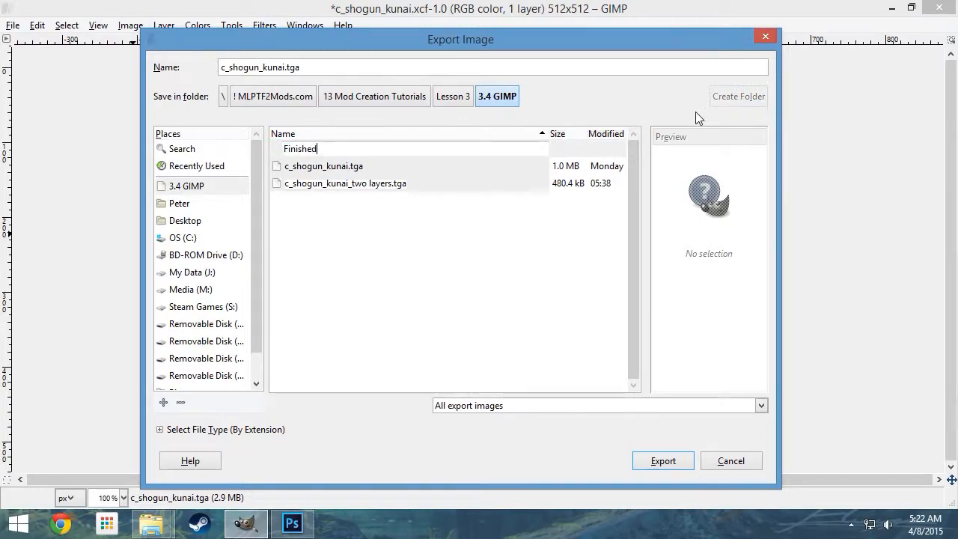
pyautogui.press('Return')
pyautogui.click(651, 460)
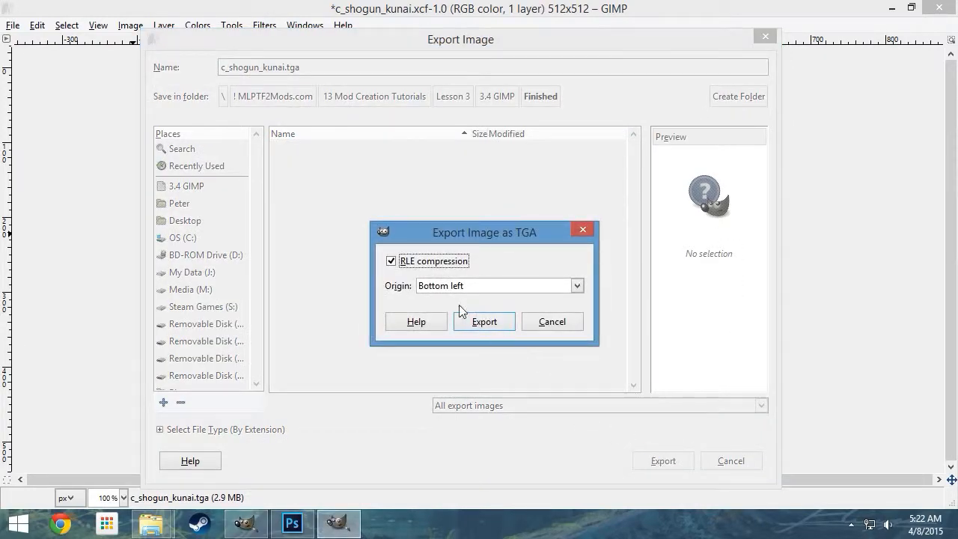
pyautogui.click(481, 321)
# Step: Open c_shogun_kunai.tga from the Finished folder in Photoshop
pyautogui.moveTo(154, 527)
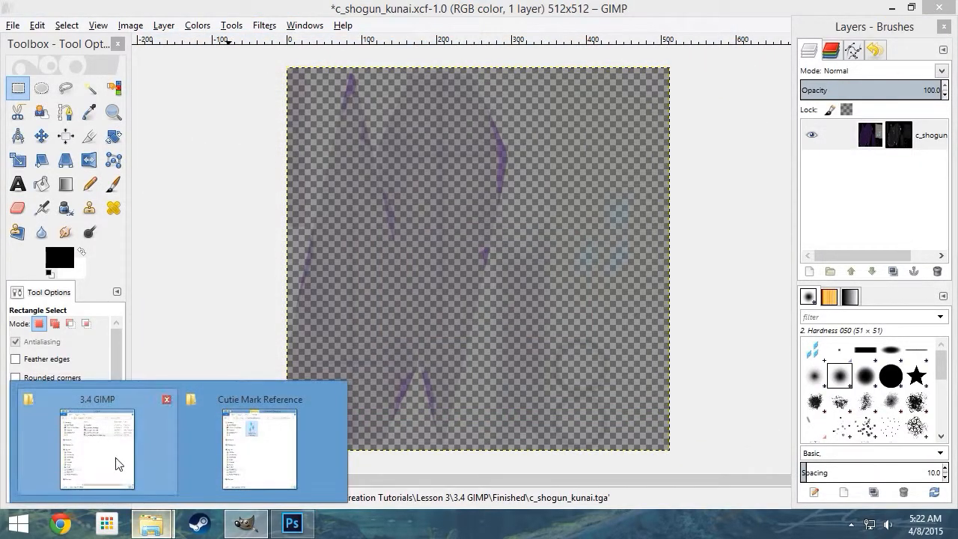
pyautogui.click(117, 464)
pyautogui.doubleClick(192, 101)
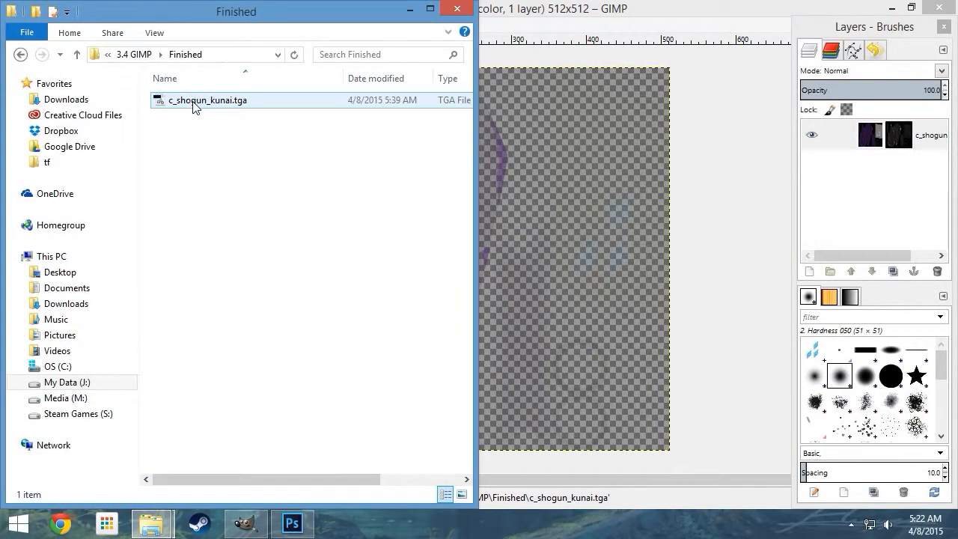
pyautogui.doubleClick(193, 101)
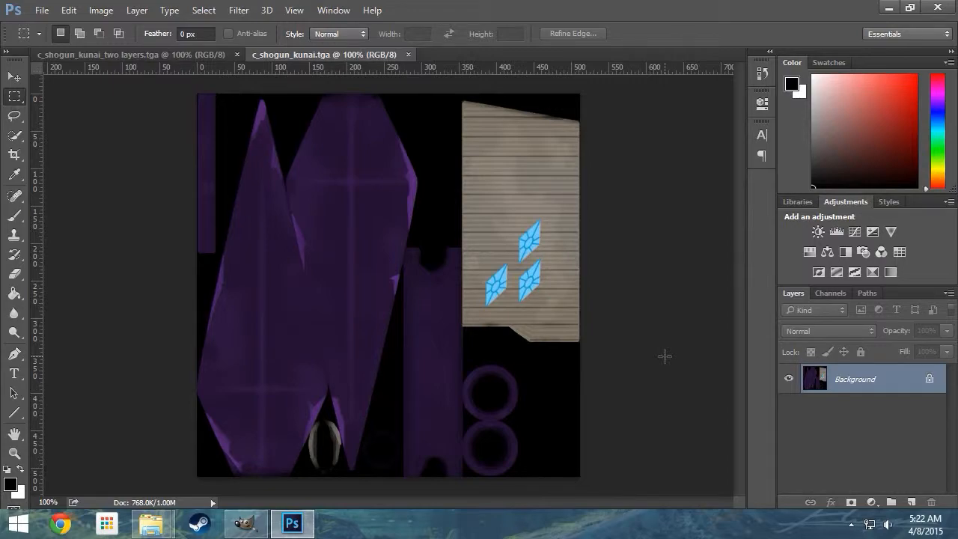
# Step: Examine the Alpha 1 channel of c_shogun_kunai.tga, and return to the RGB view and the layer list
pyautogui.click(830, 294)
pyautogui.click(835, 426)
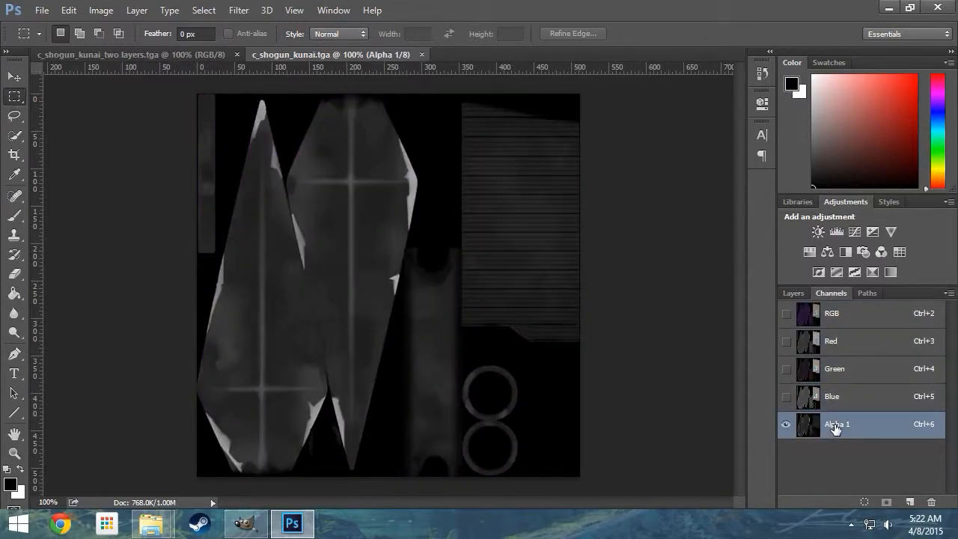
pyautogui.click(837, 317)
pyautogui.click(793, 293)
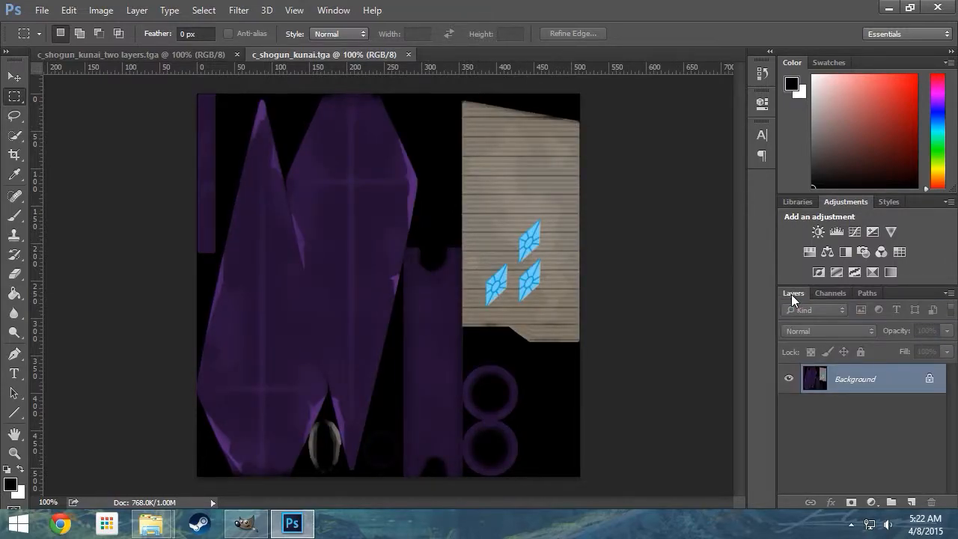
# Step: Switch to GIMP, add a transparent 512 × 512 px layer named Layer above the texture, and hide it
pyautogui.click(246, 524)
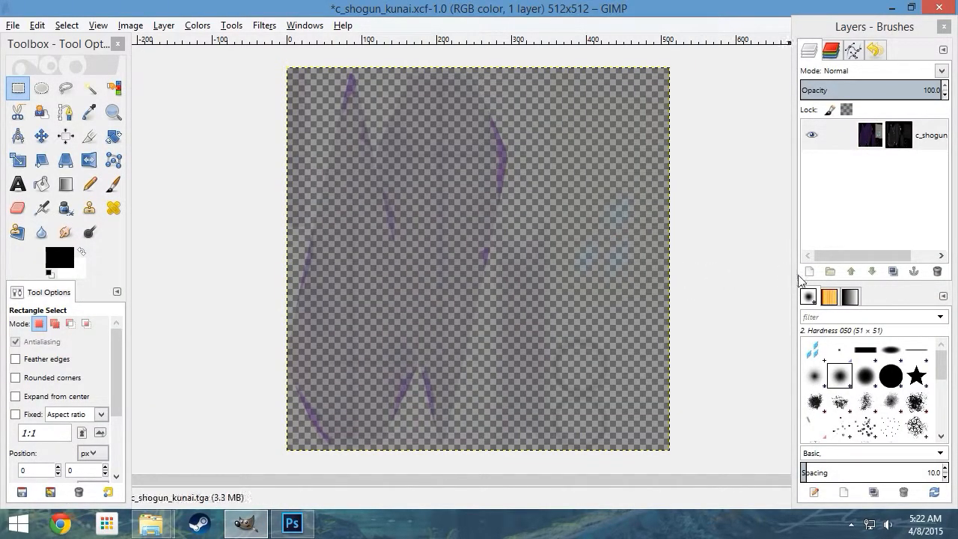
pyautogui.hotkey('ctrl', 'shift', 'n')
pyautogui.click(177, 300)
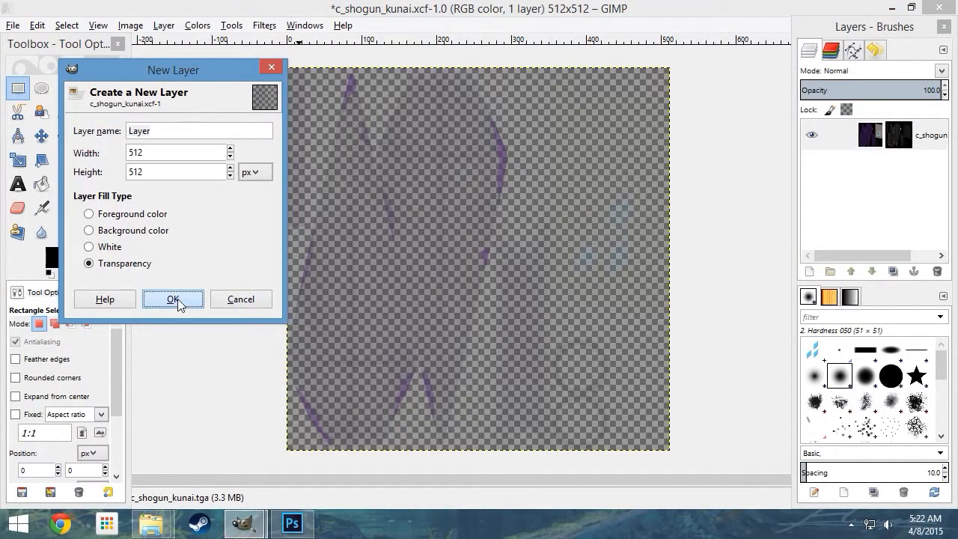
pyautogui.click(810, 139)
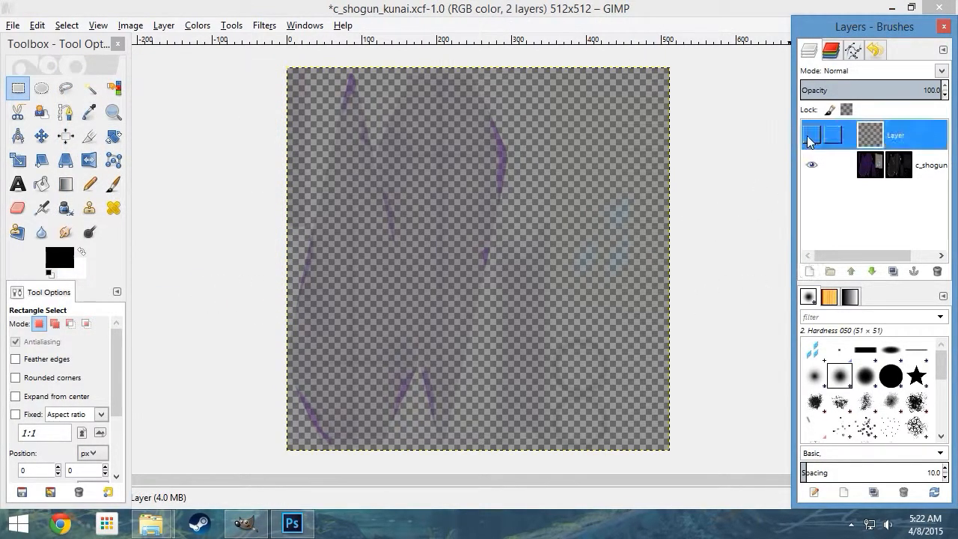
# Step: Export the image as c_shogun_kunai_blank.tga in the 3.4 GIMP folder with RLE compression and bottom-left origin
pyautogui.click(13, 27)
pyautogui.click(51, 226)
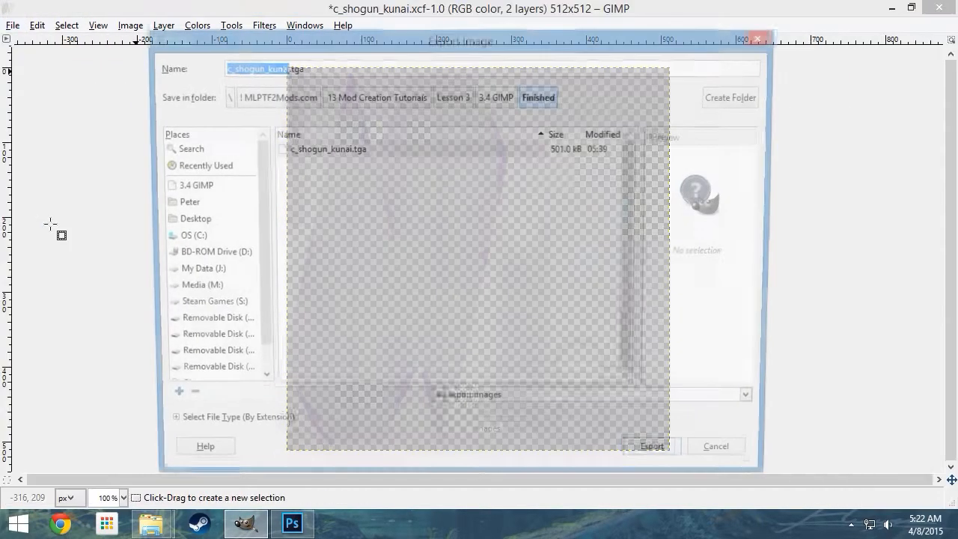
pyautogui.click(497, 97)
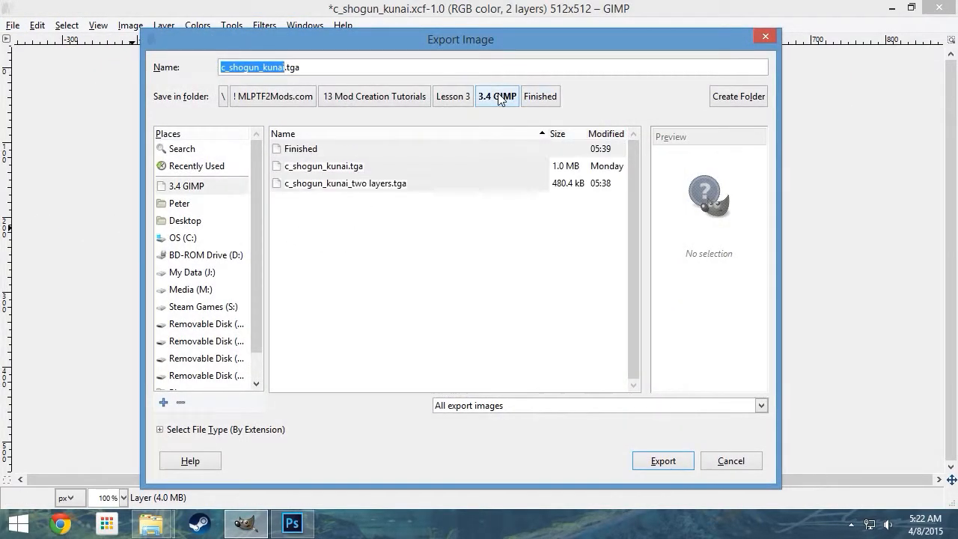
pyautogui.click(287, 67)
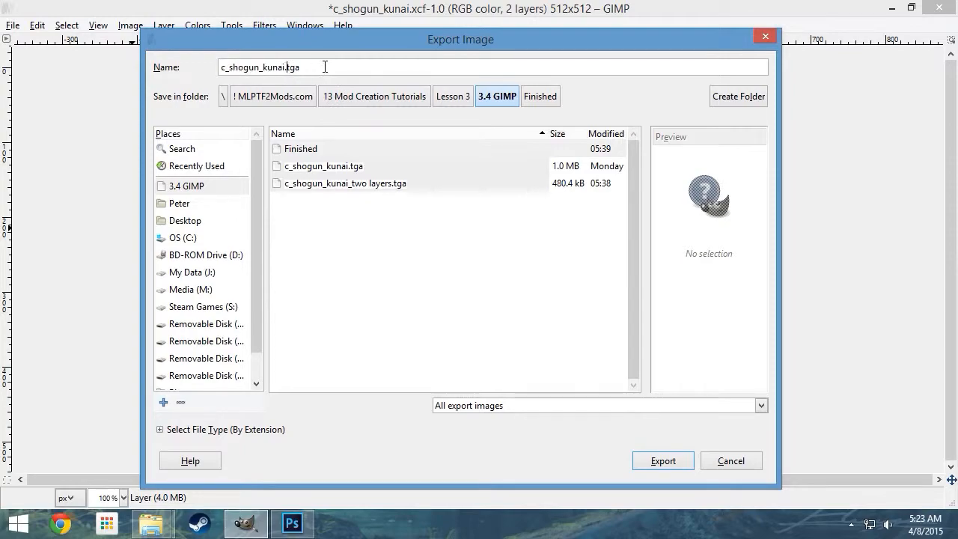
pyautogui.write('_blank')
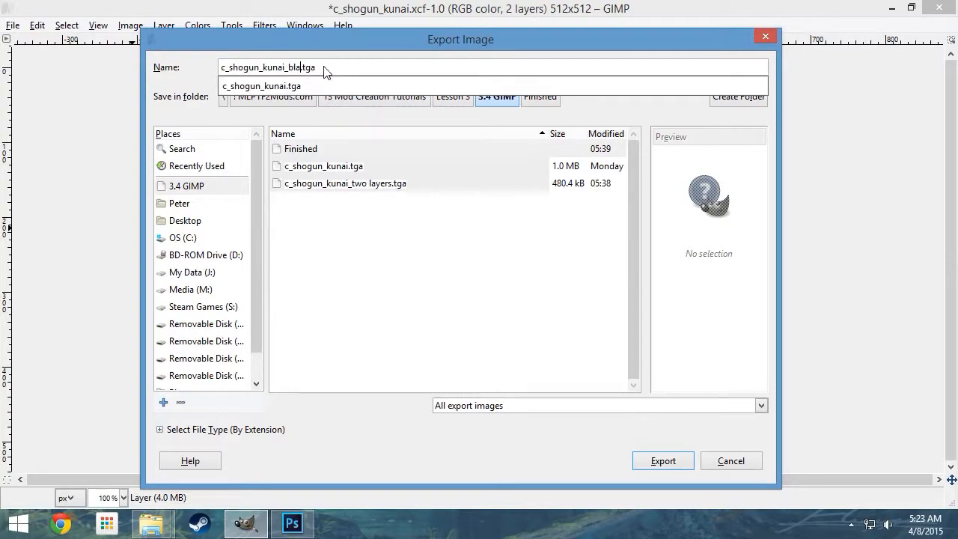
pyautogui.click(674, 459)
pyautogui.click(642, 463)
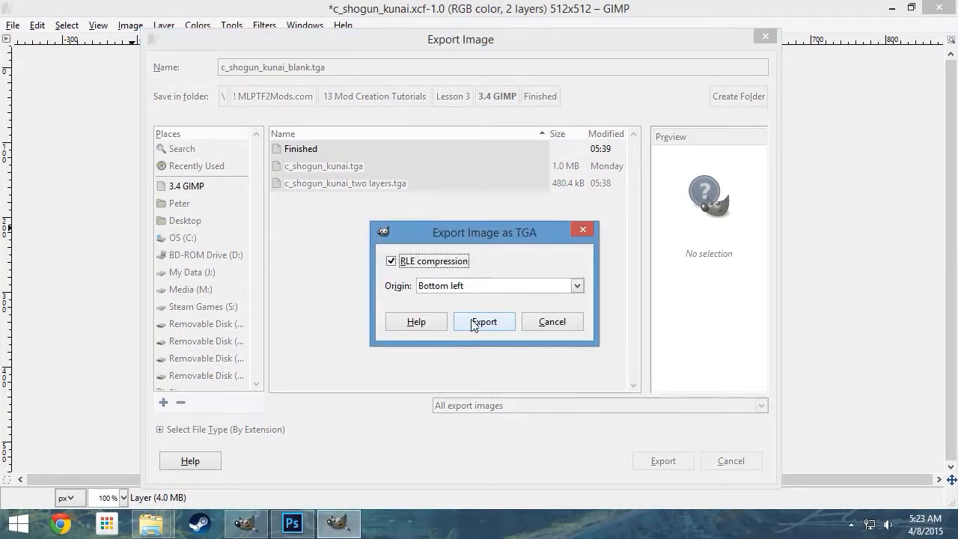
pyautogui.click(479, 322)
# Step: Open c_shogun_kunai_blank.tga from the 3.4 GIMP folder in Photoshop, examine the texture, and return to GIMP
pyautogui.click(153, 524)
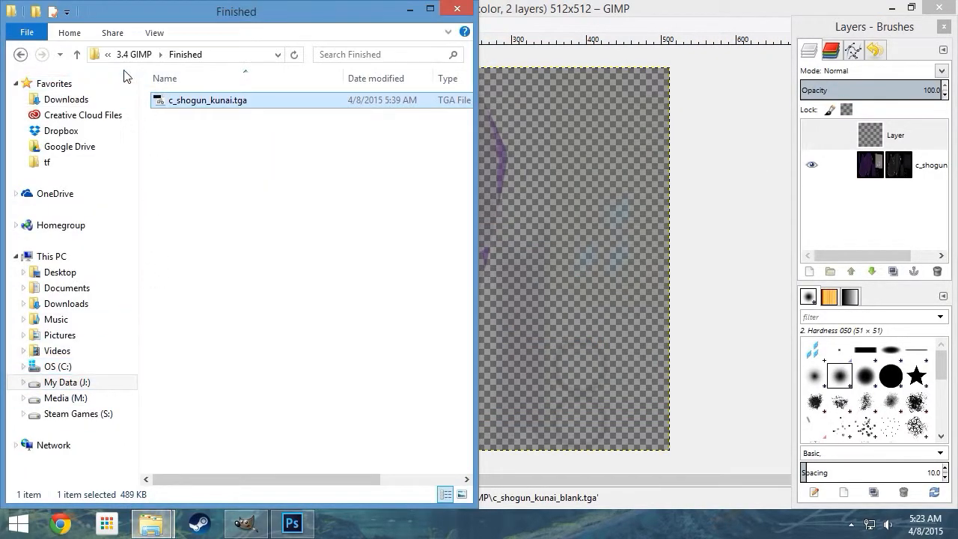
pyautogui.click(20, 54)
pyautogui.doubleClick(225, 162)
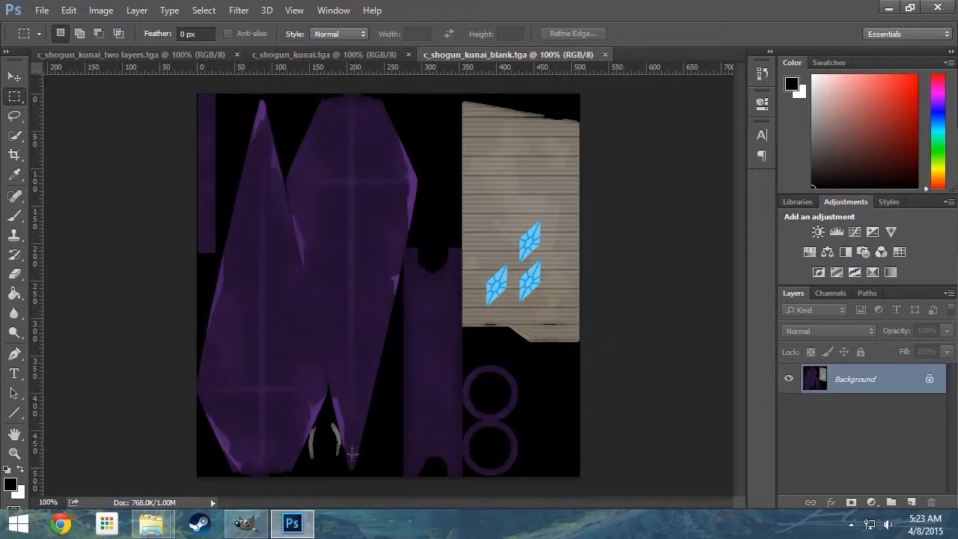
pyautogui.click(247, 523)
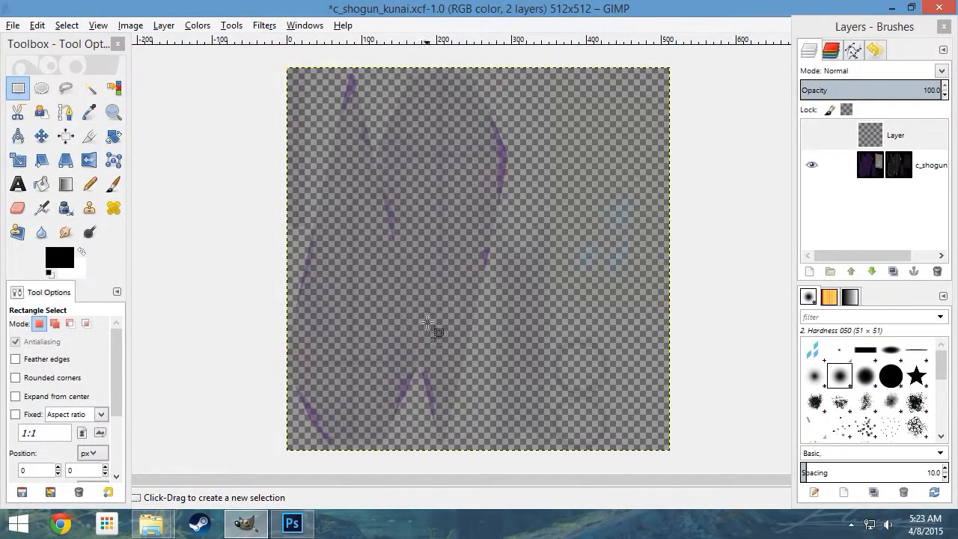